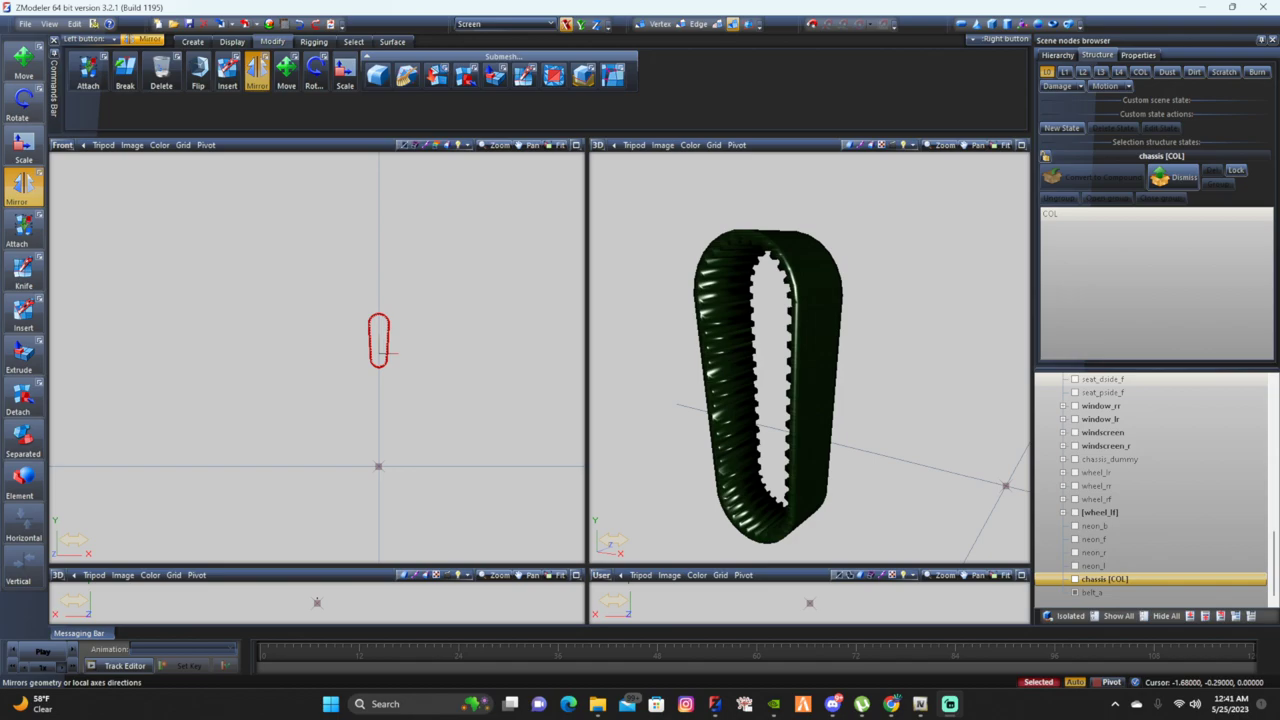
click(1258, 386)
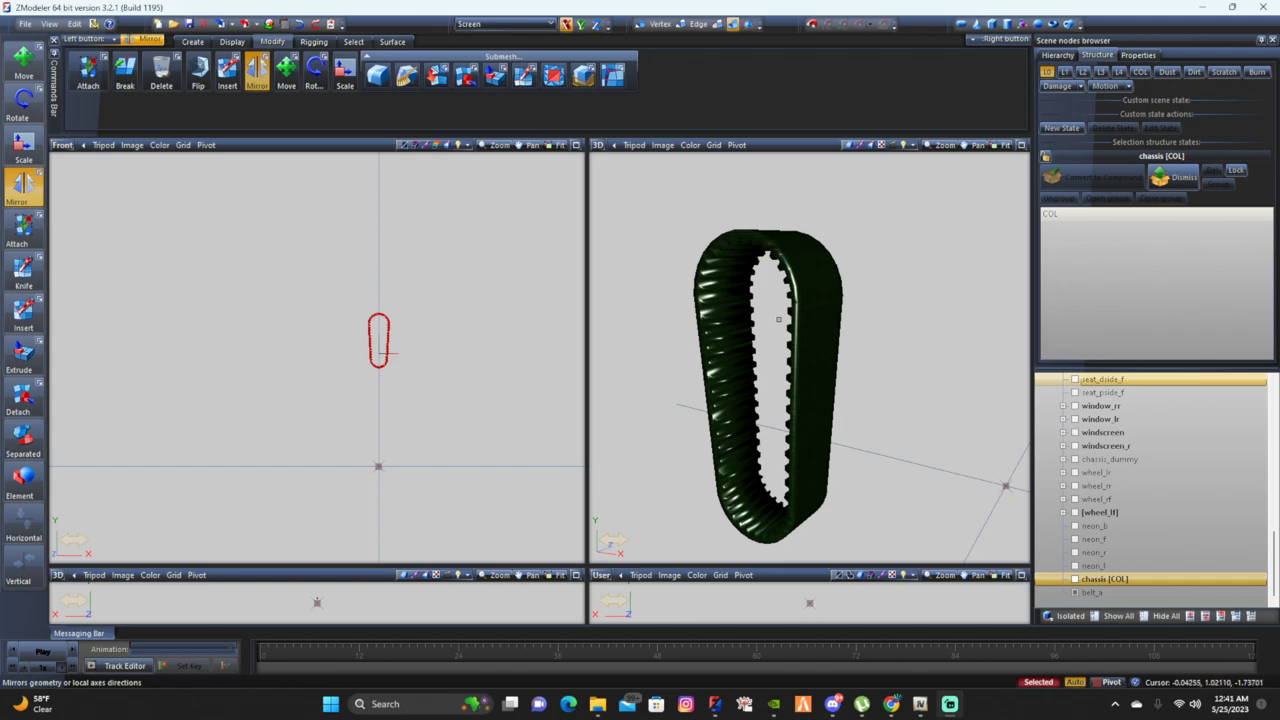
click(1145, 592)
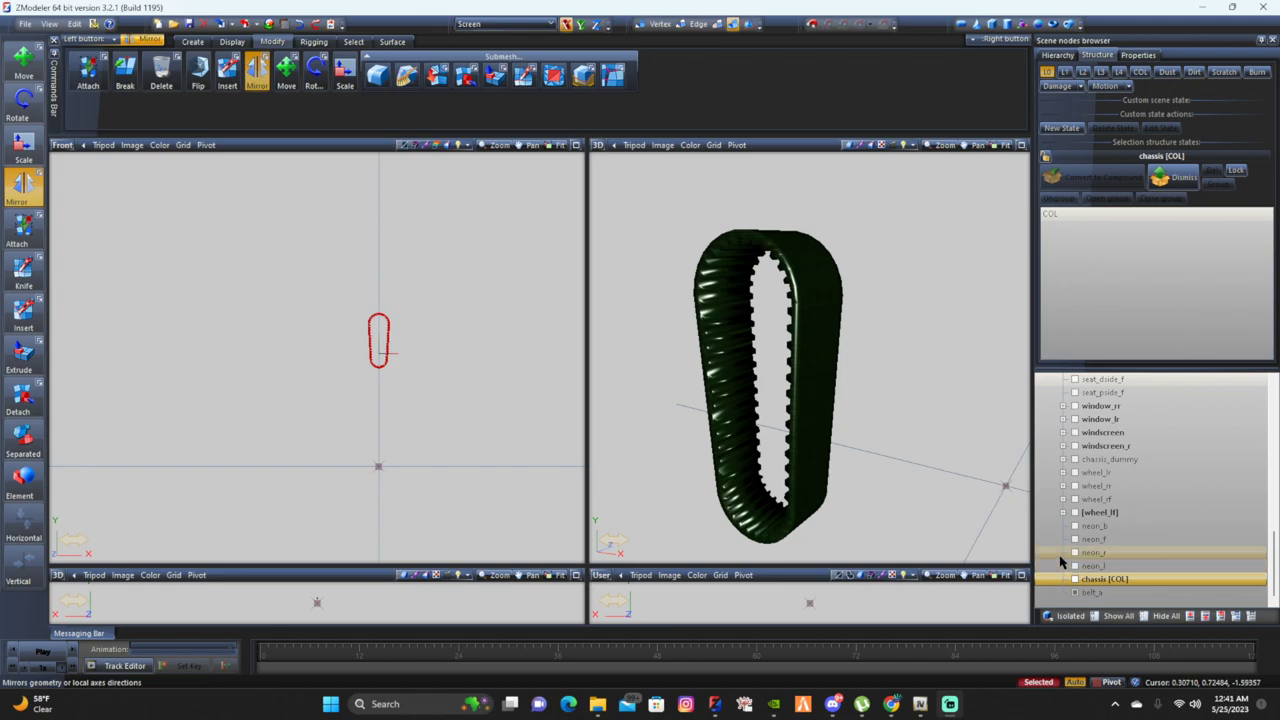
key(ctrl+s)
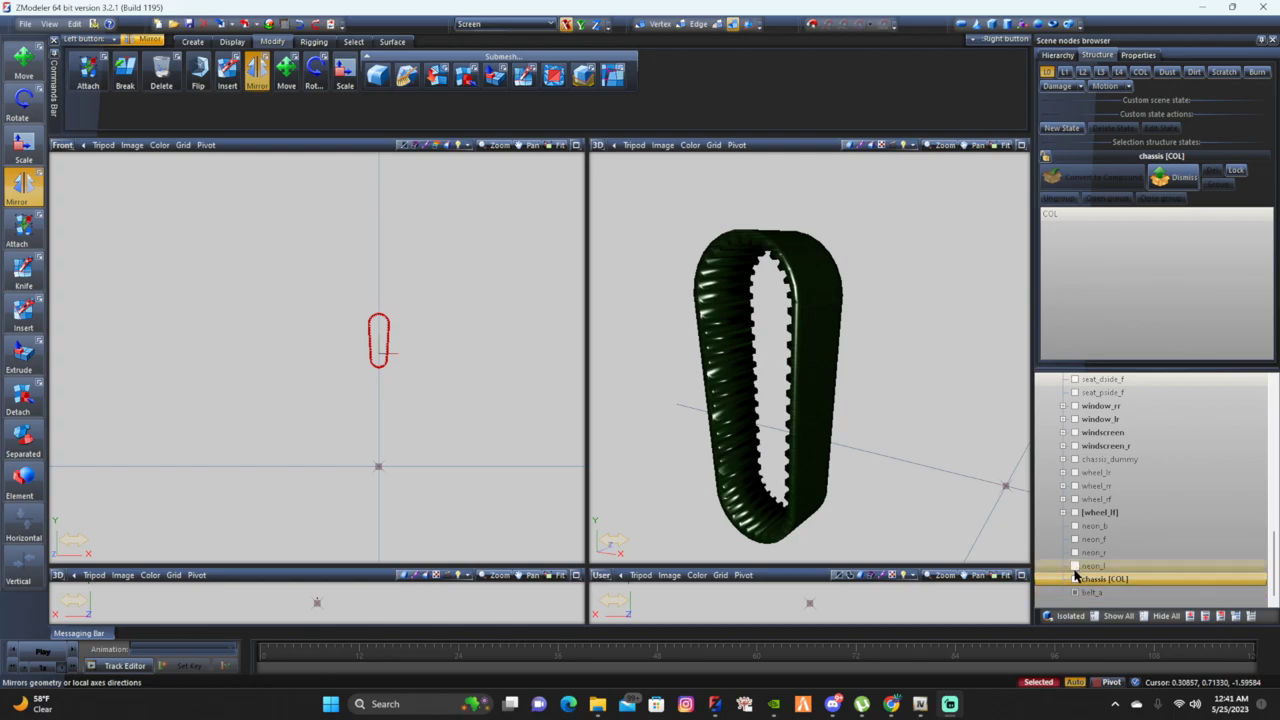
scroll(1108, 472, up, 4)
scroll(1106, 465, up, 3)
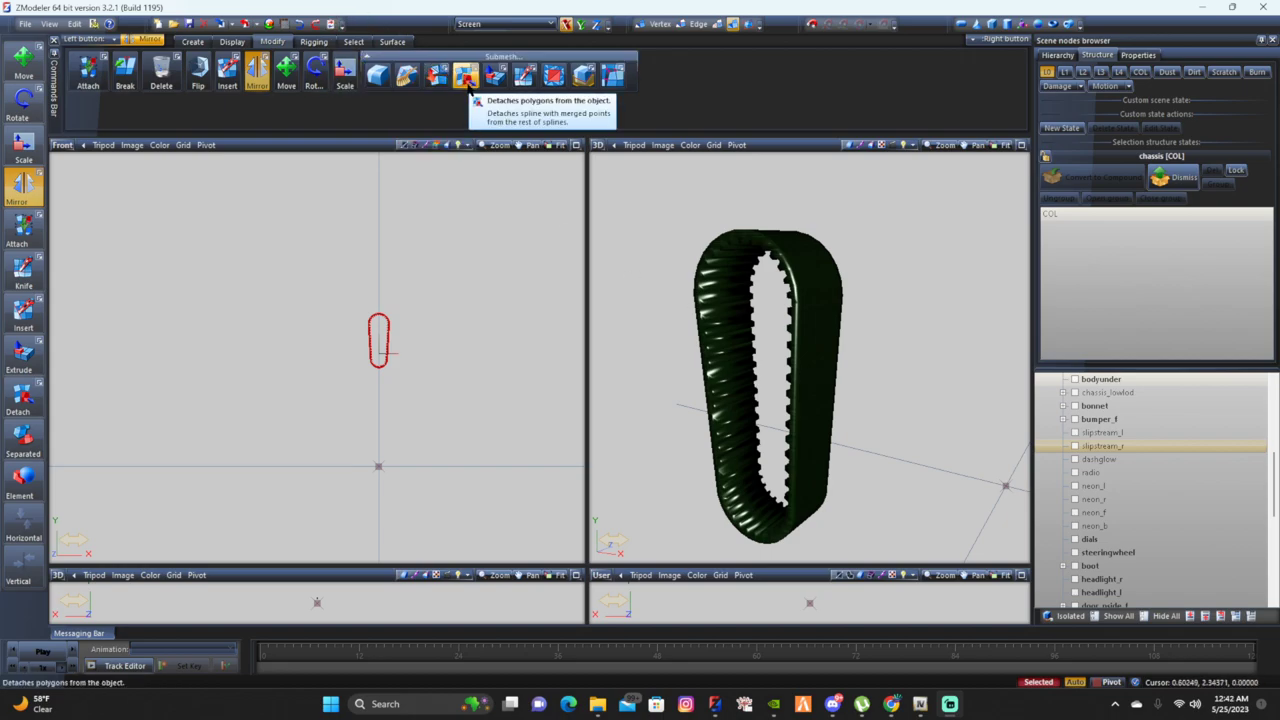
scroll(1168, 520, down, 5)
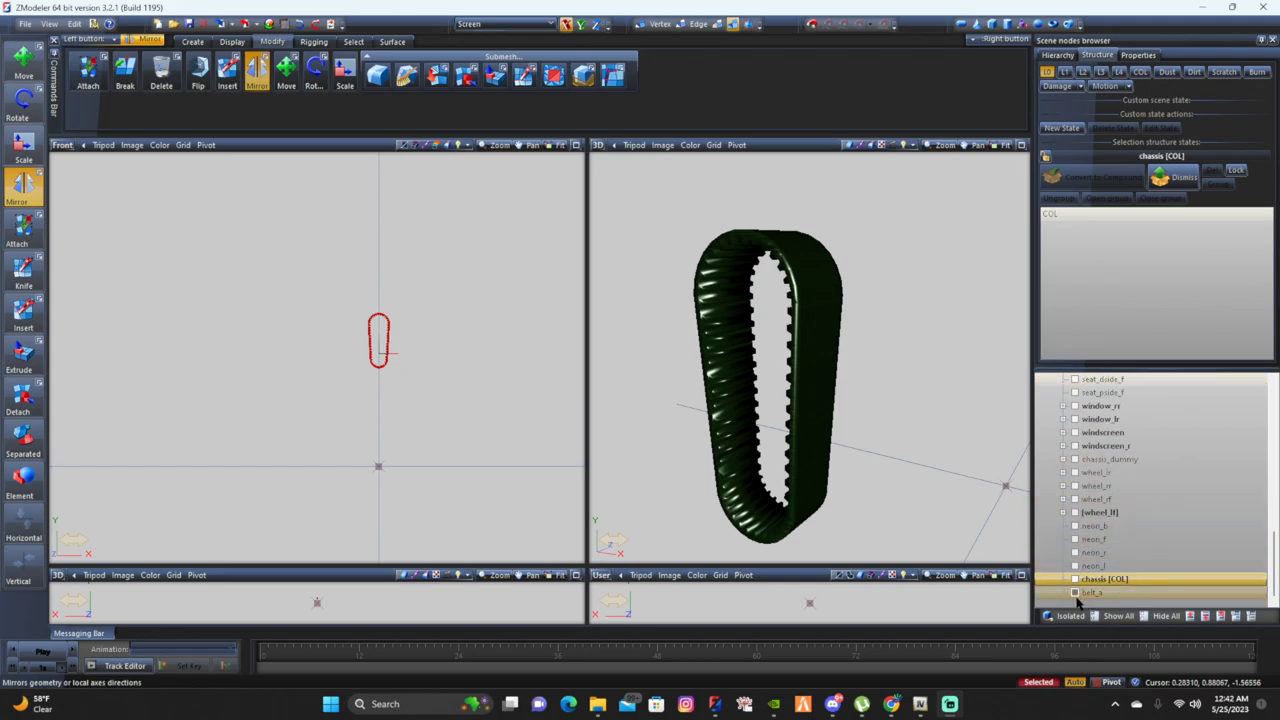
Mark the belt_a node as selected and create a dummy helper at the scene origin
click(1075, 593)
click(1075, 593)
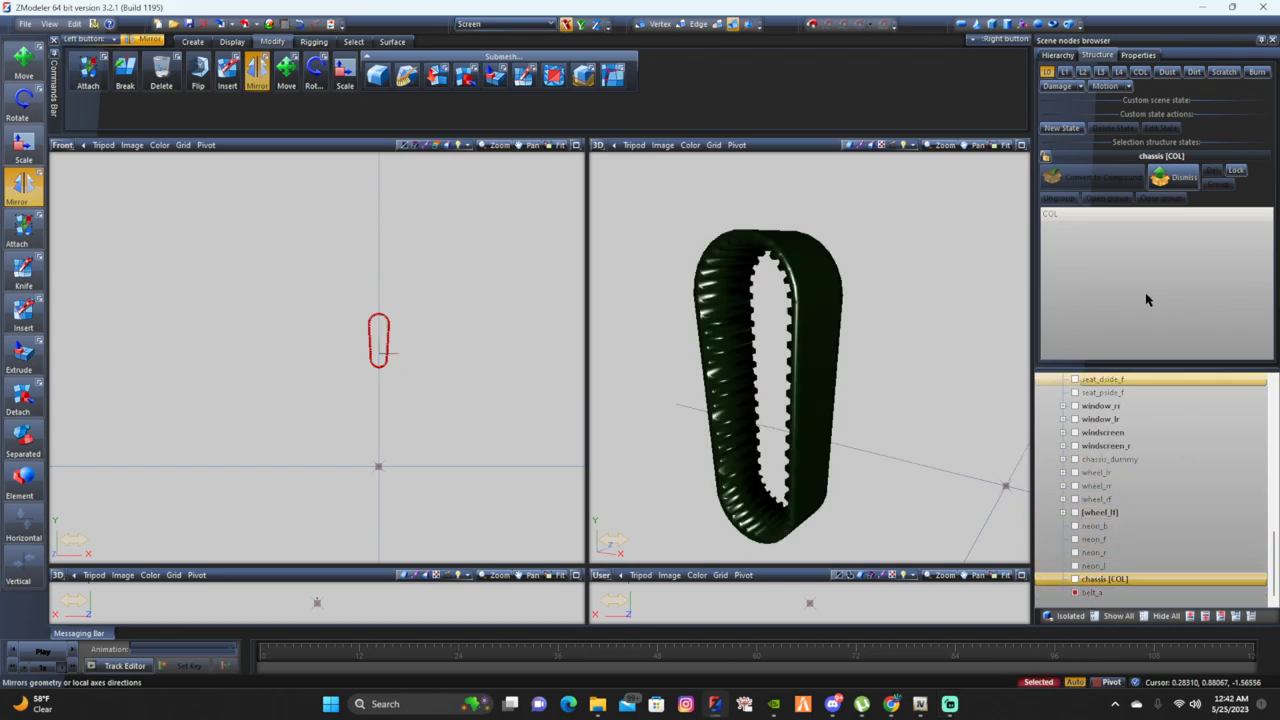
click(1078, 212)
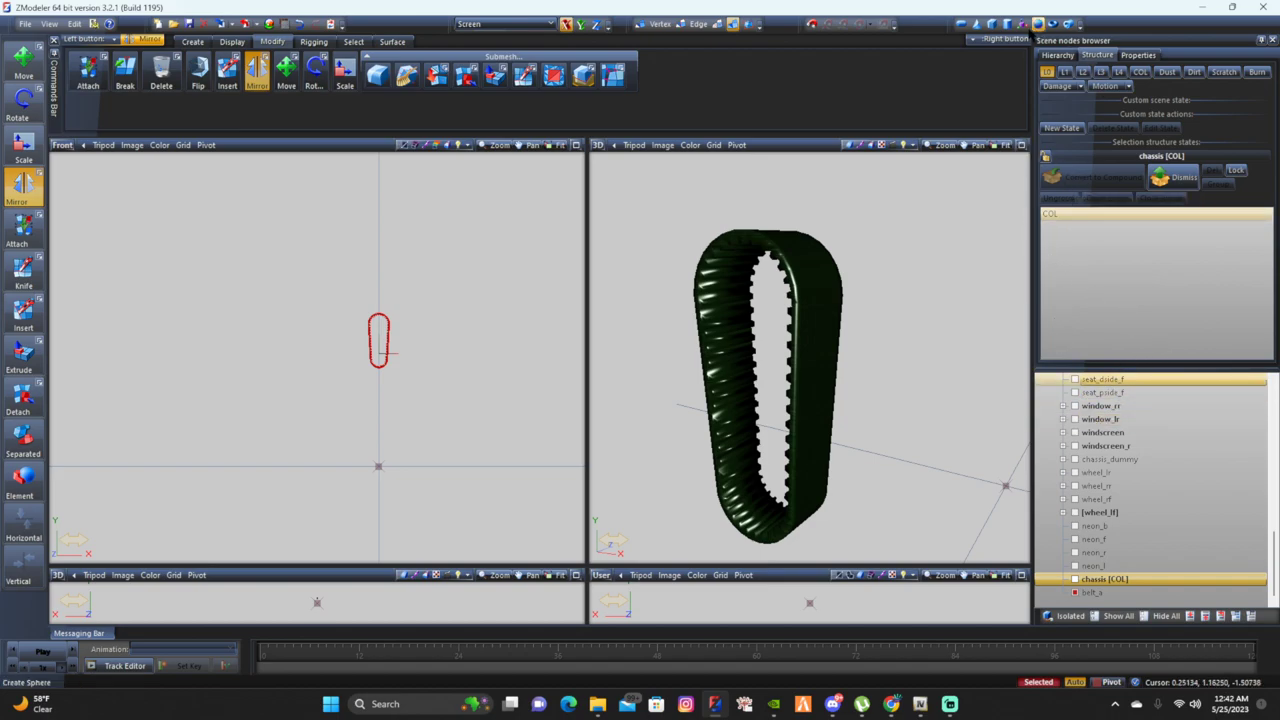
scroll(1182, 556, down, 1)
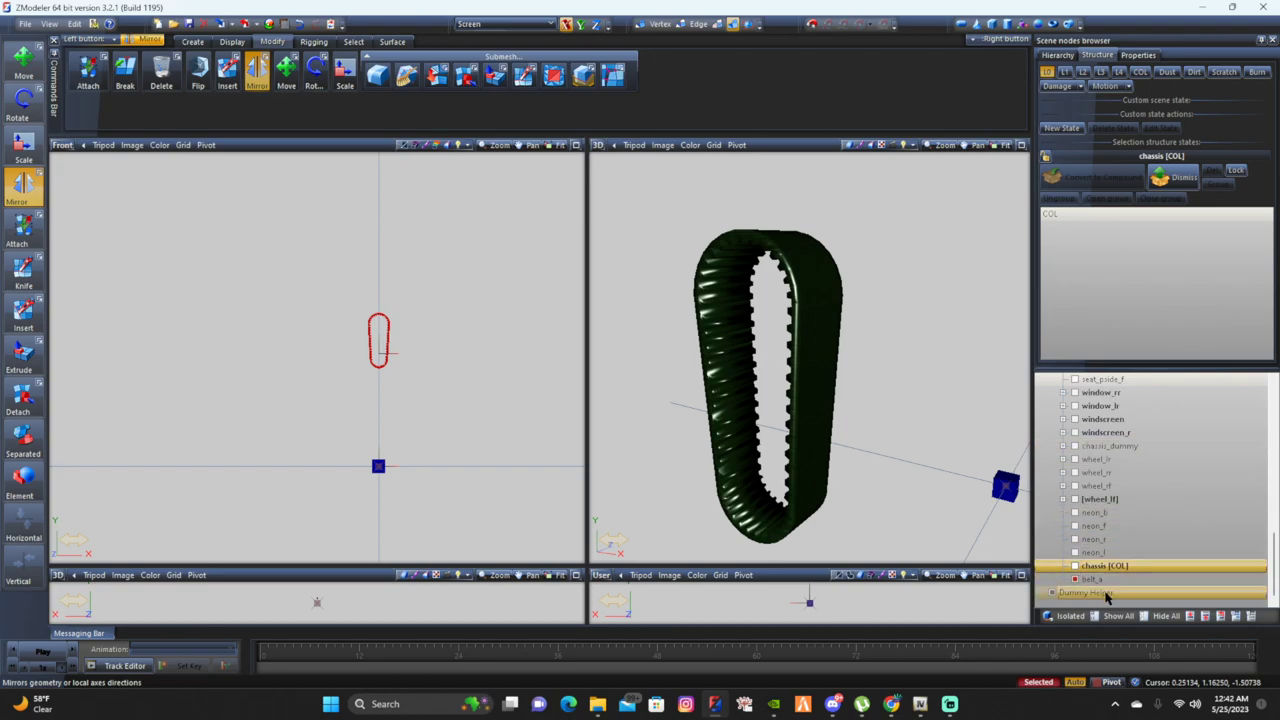
Rename the dummy helper as misc_z
click(1110, 592)
click(1110, 592)
text(misc_c)
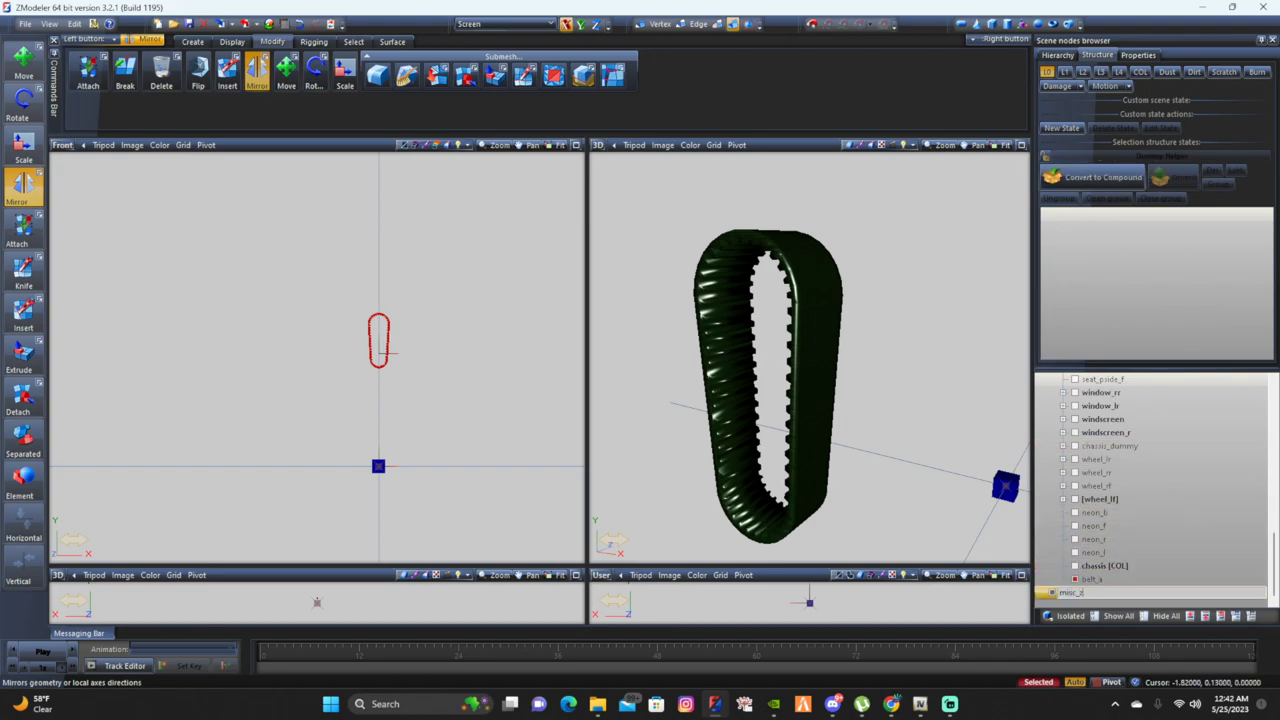
key(Return)
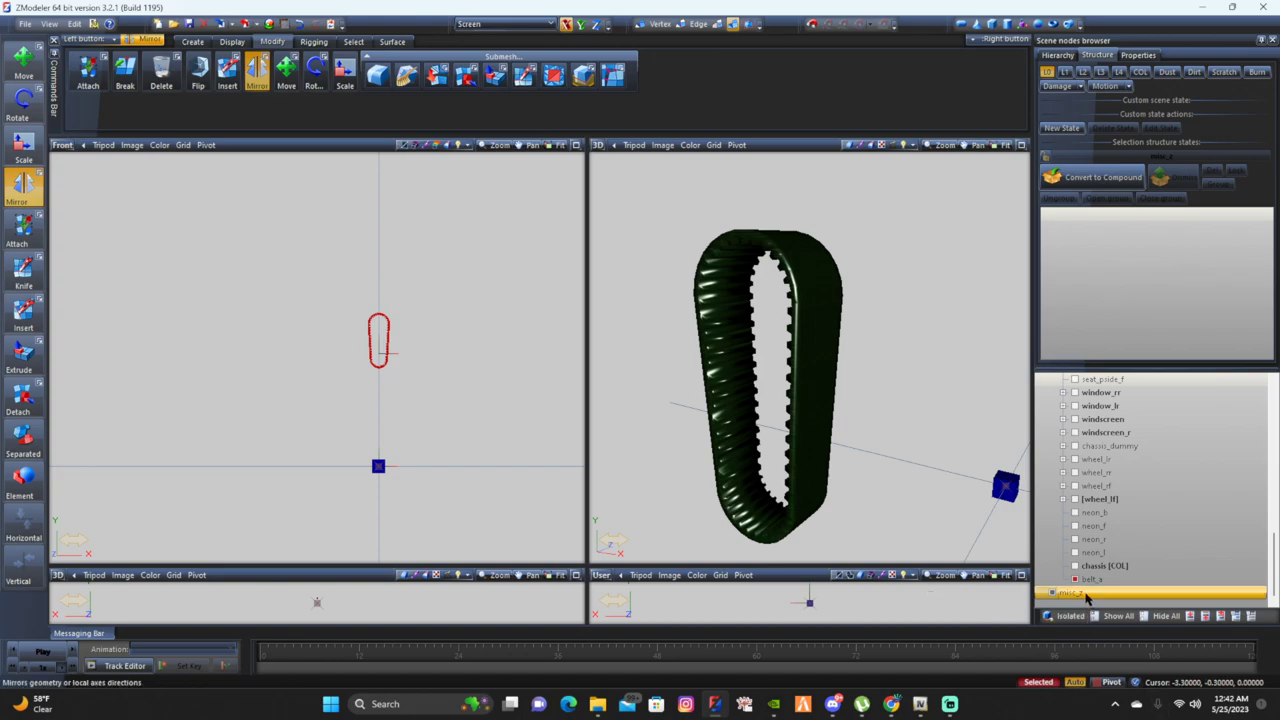
Move misc_z into the vehicle hierarchy between wheel_lf and neon_b, and make belt_a its child
drag(1108, 514, 1111, 512)
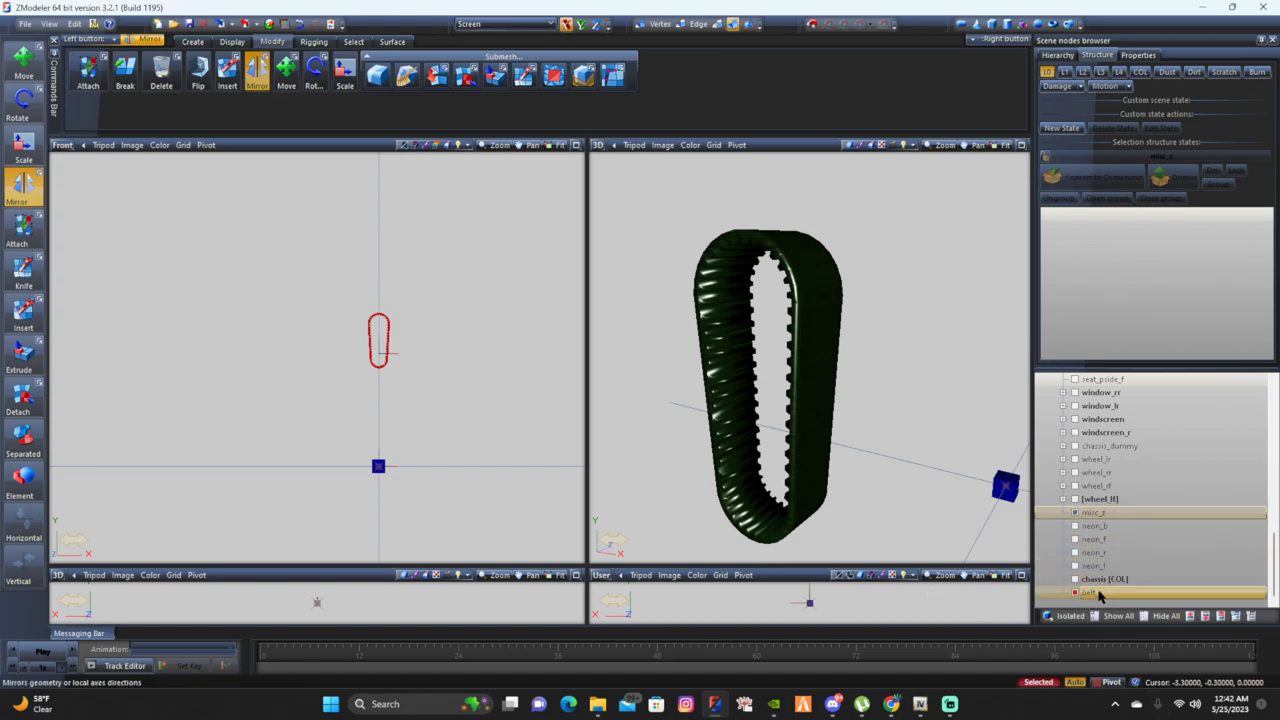
click(1100, 592)
click(1108, 513)
scroll(1107, 517, up, 1)
click(1066, 526)
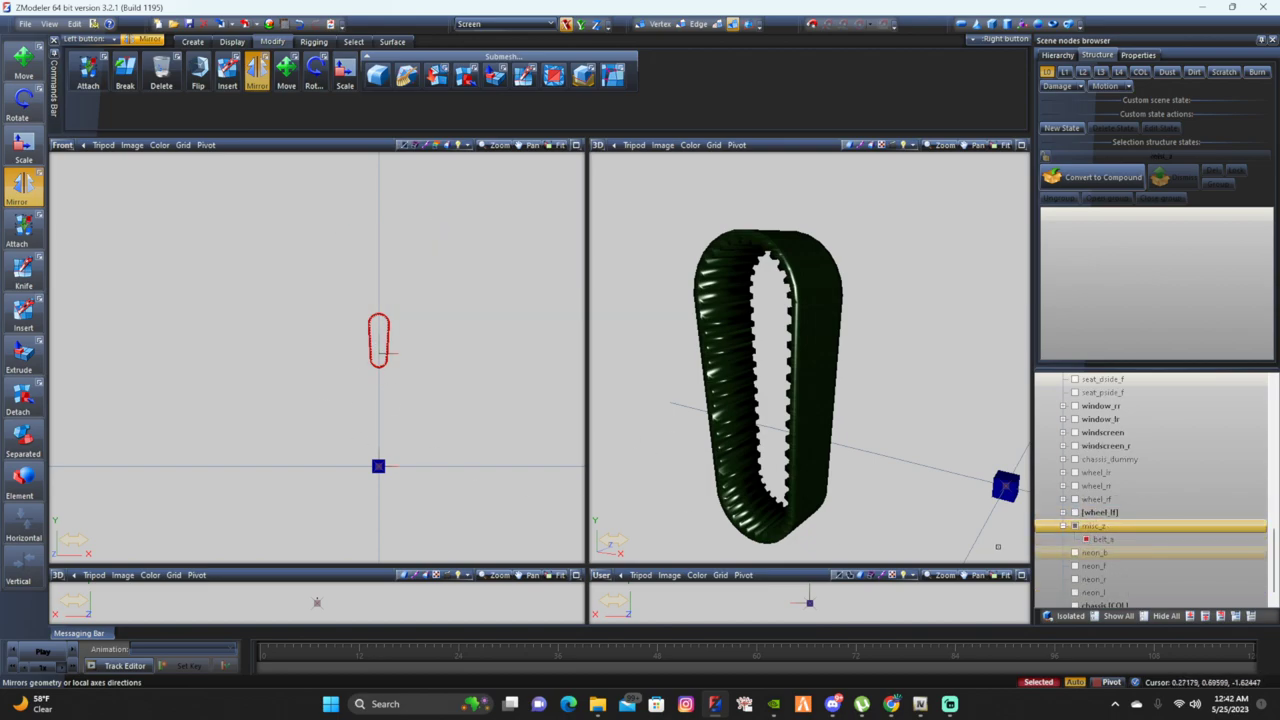
Move only the axes of belt_a horizontally to the right of the belt in the front view, using Move Axes only
click(1105, 540)
click(1085, 527)
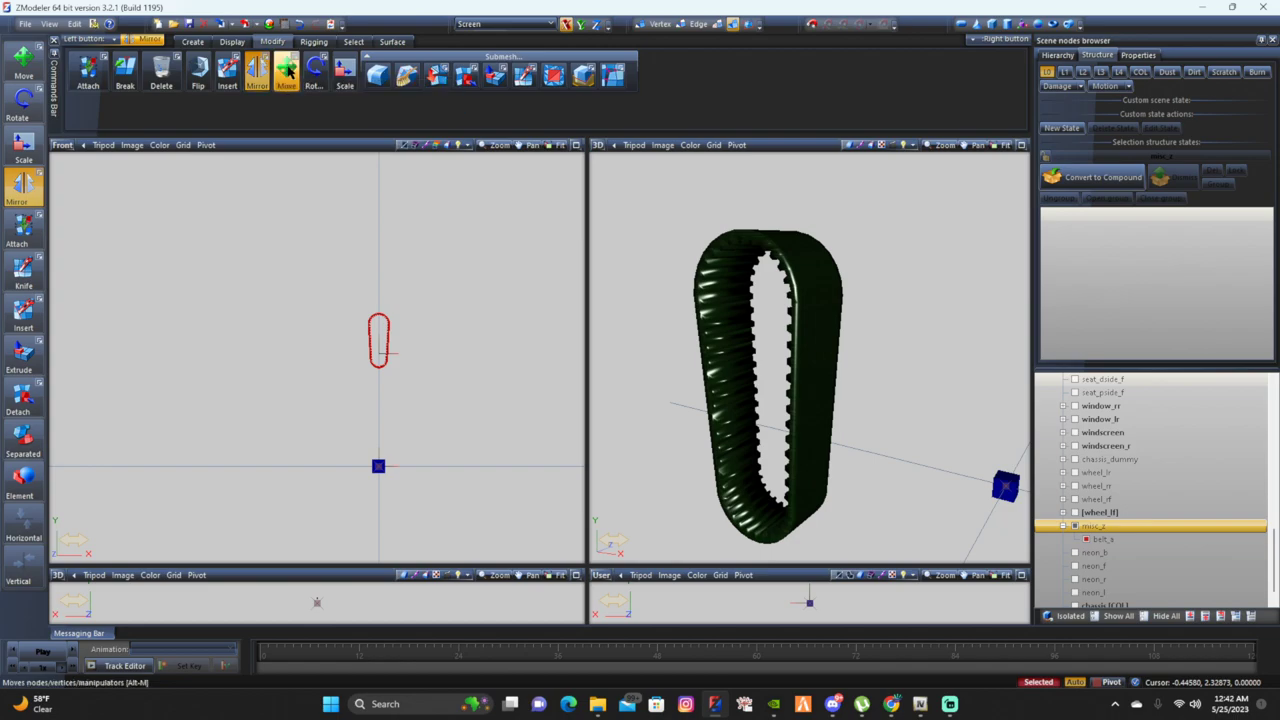
click(288, 66)
click(298, 62)
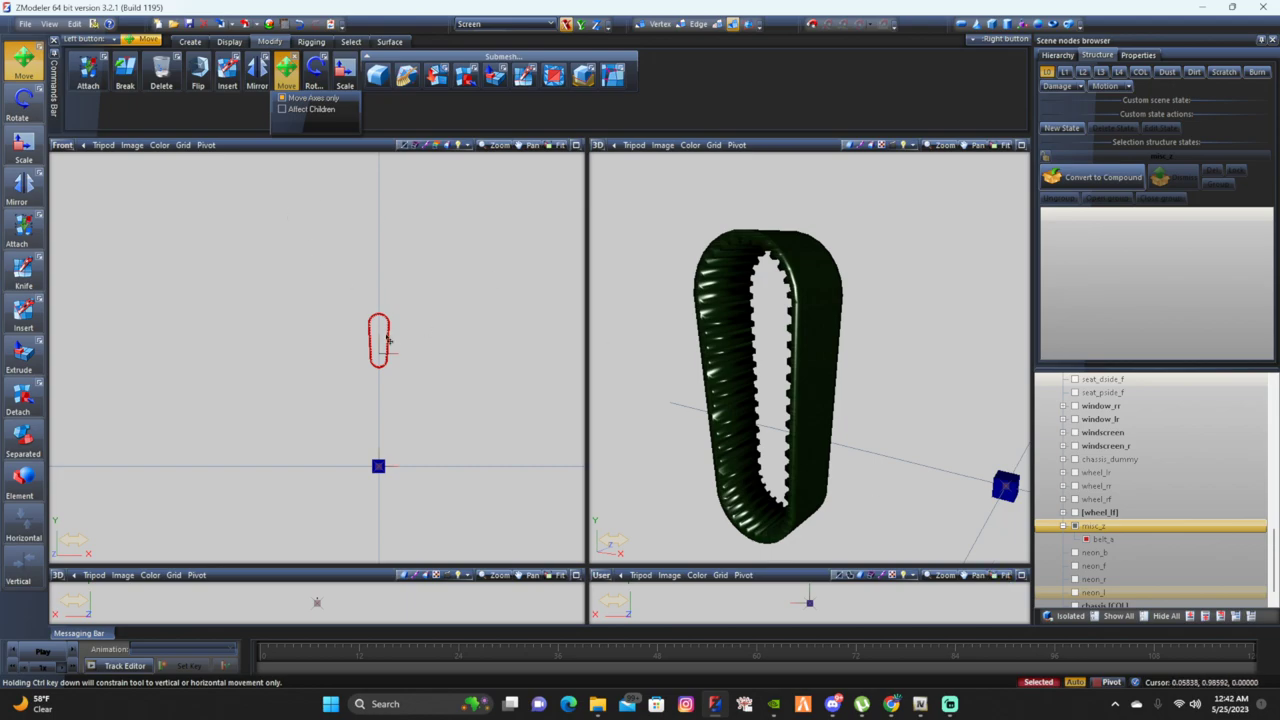
drag(390, 347, 429, 348)
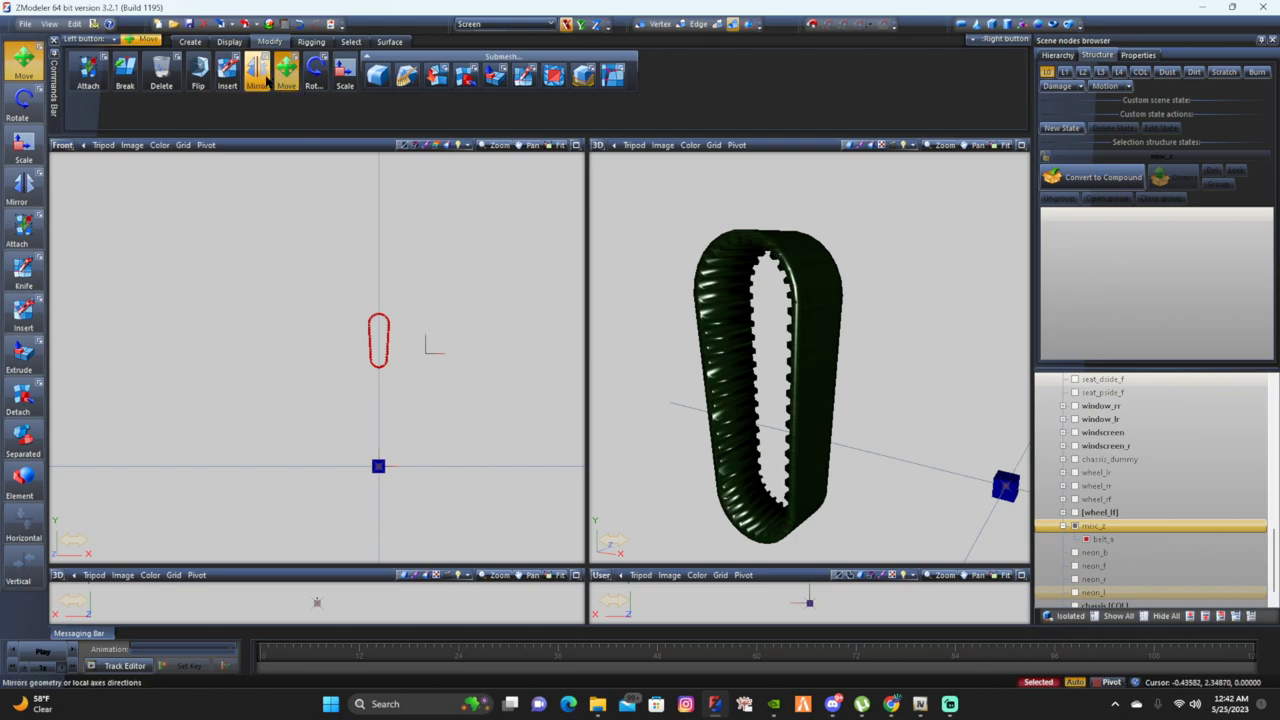
Mirror the geometry and axes of belt_a horizontally about its offset axes in the front view
click(267, 82)
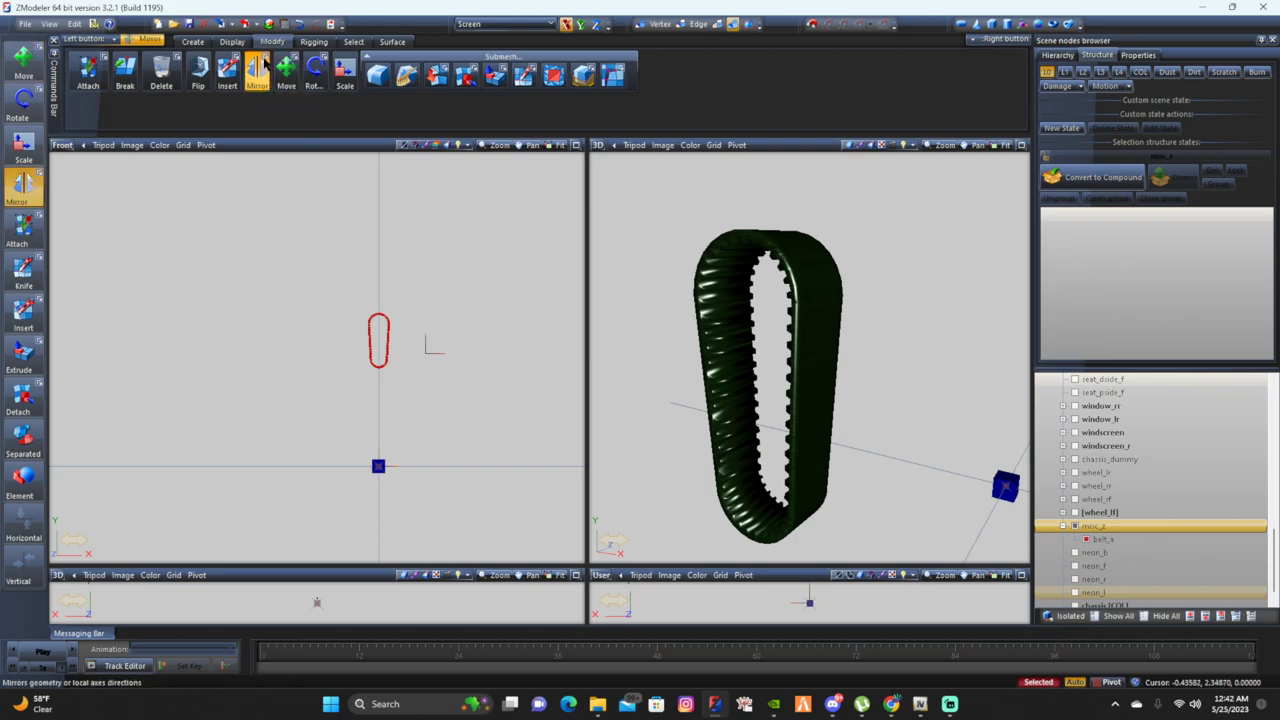
click(266, 60)
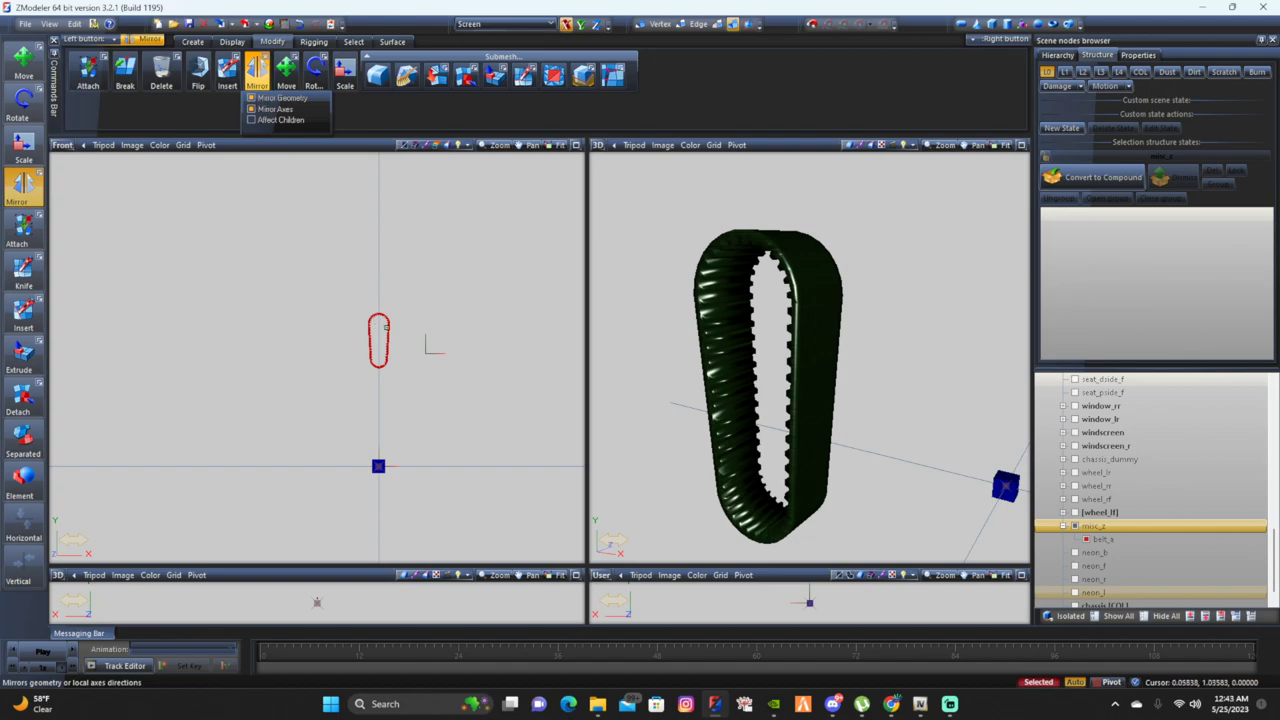
click(388, 324)
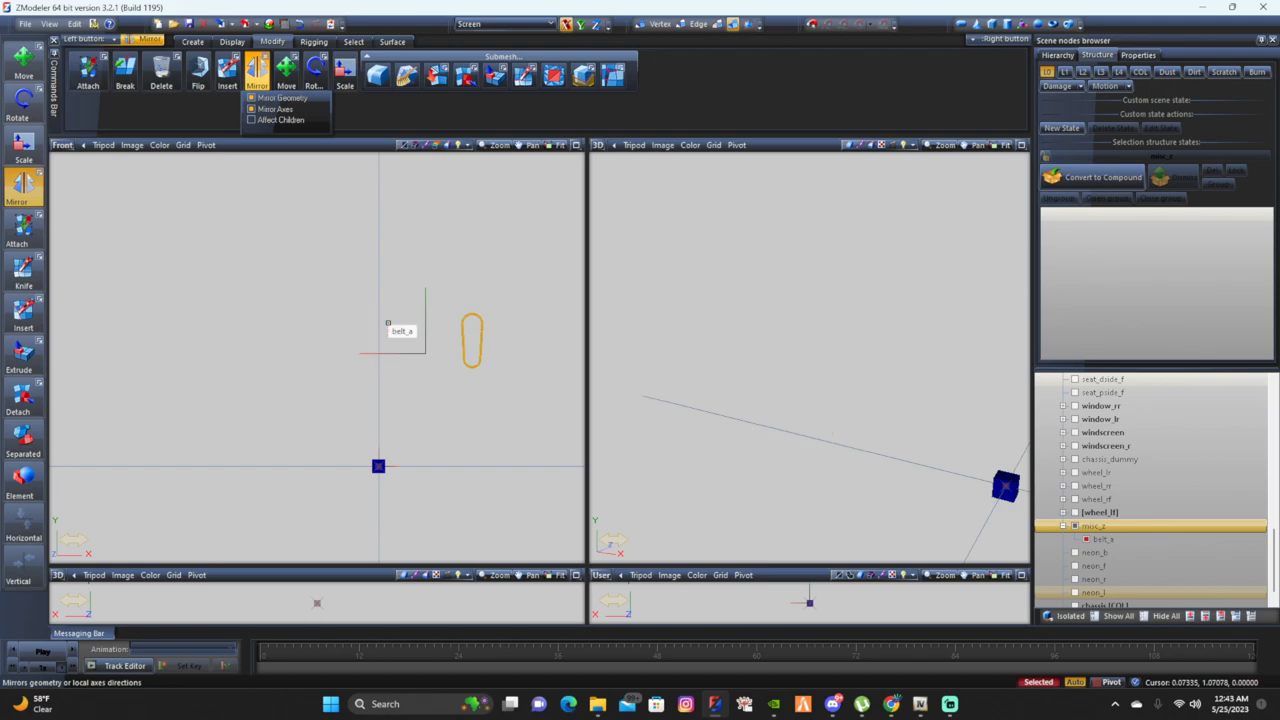
scroll(741, 318, down, 4)
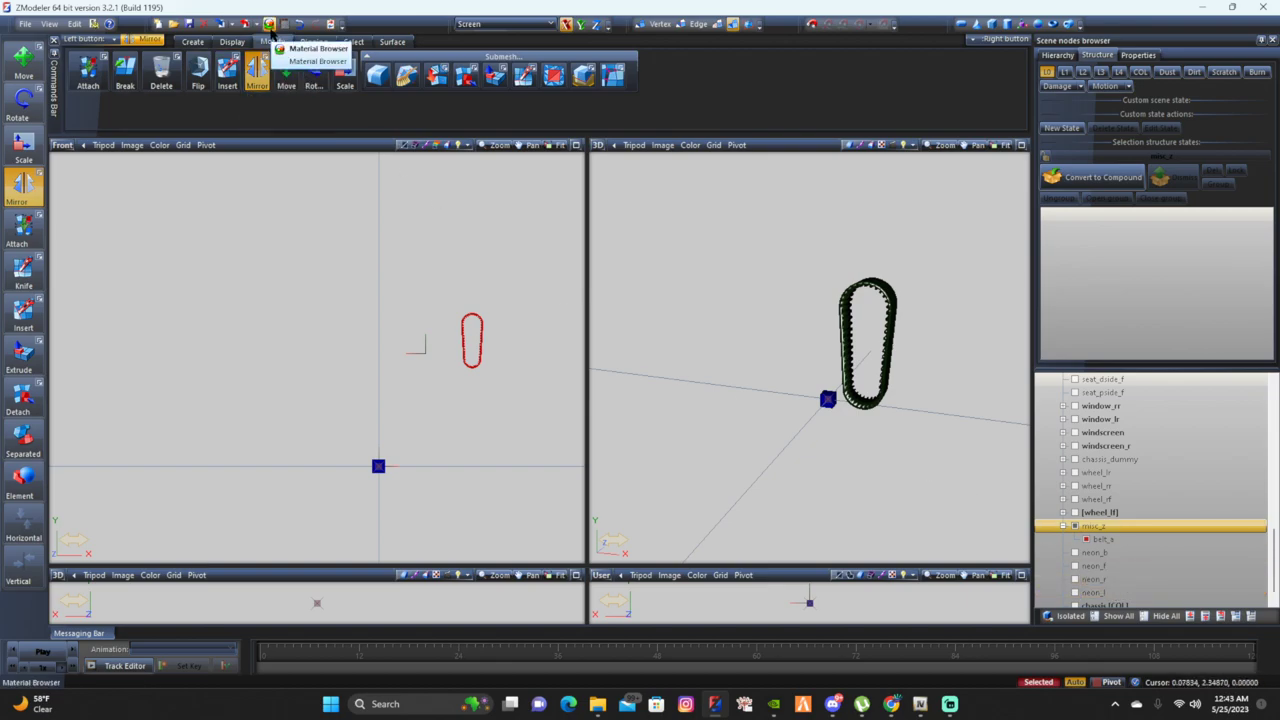
Try to apply the GTAV vehicle_track2 shader preset to the greenbelt material
click(269, 24)
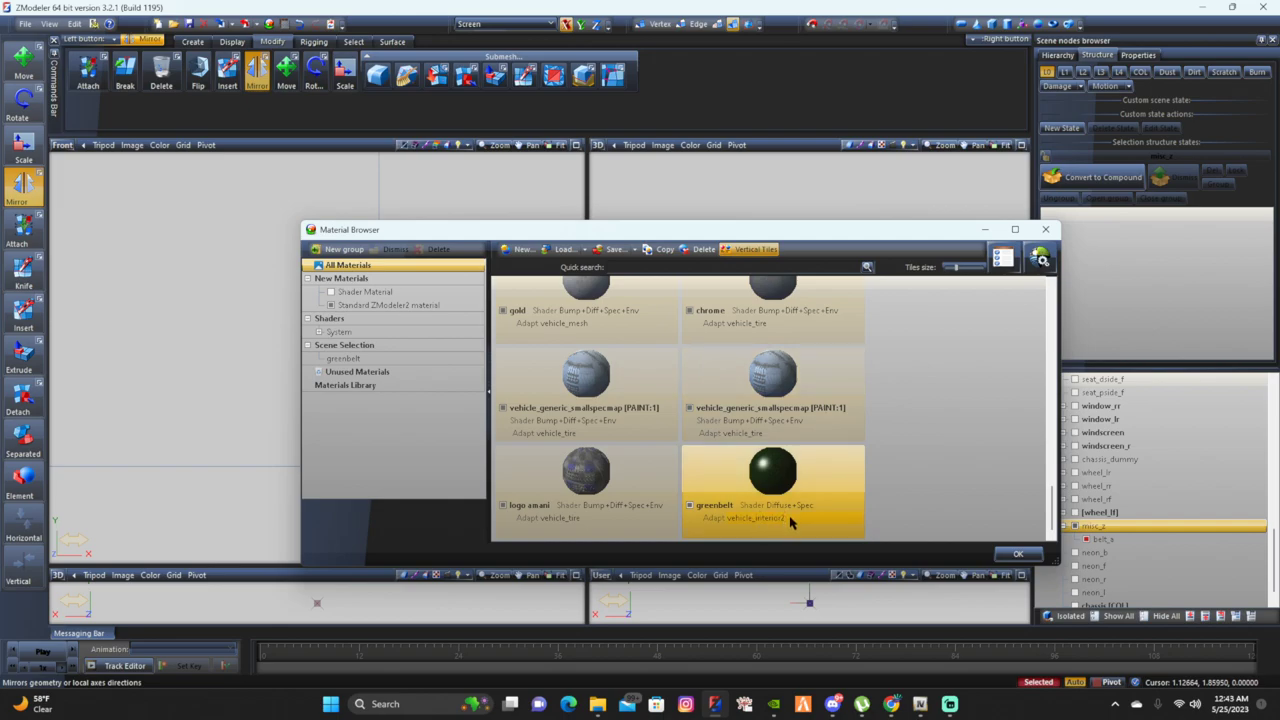
click(1040, 258)
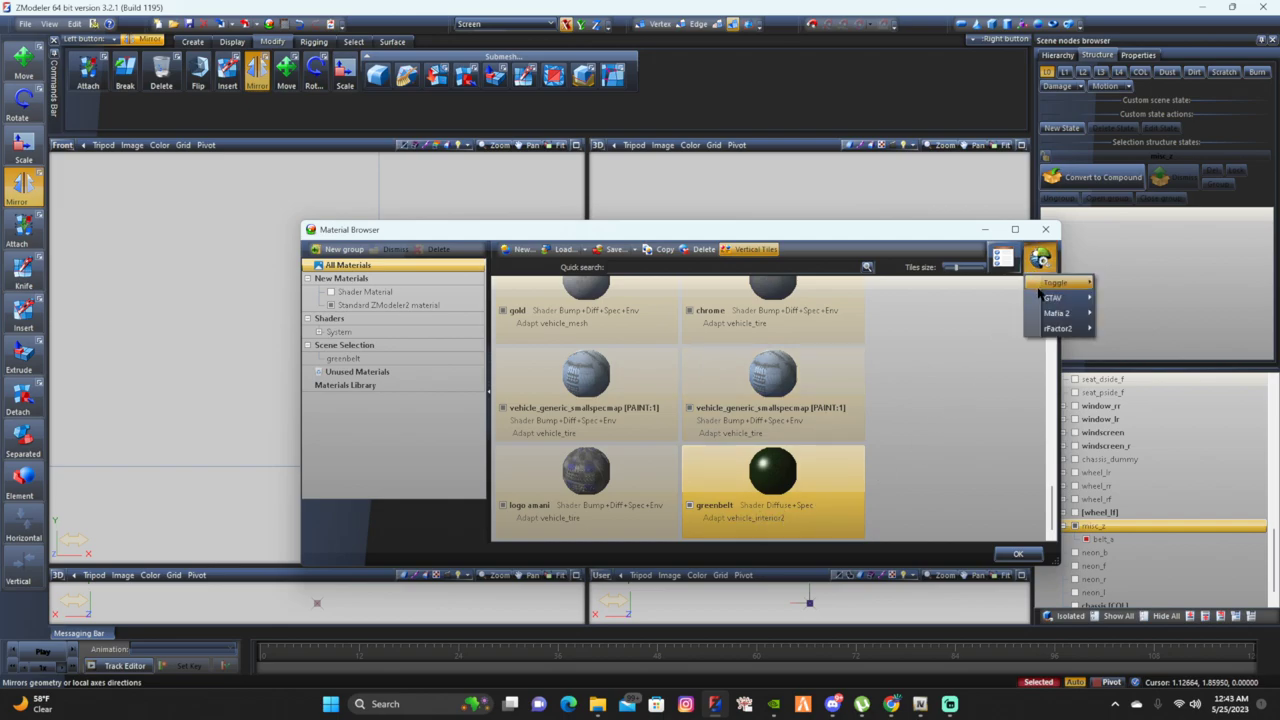
mouse_move(1043, 298)
mouse_move(1144, 392)
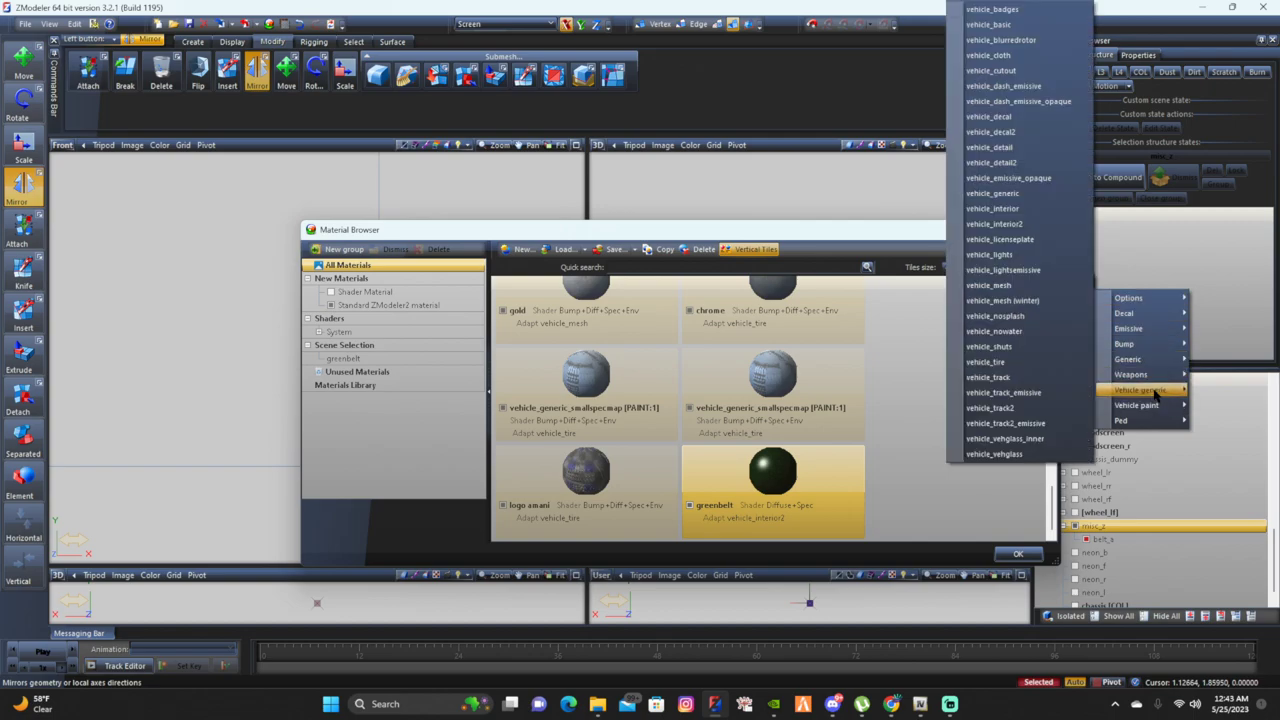
click(1028, 408)
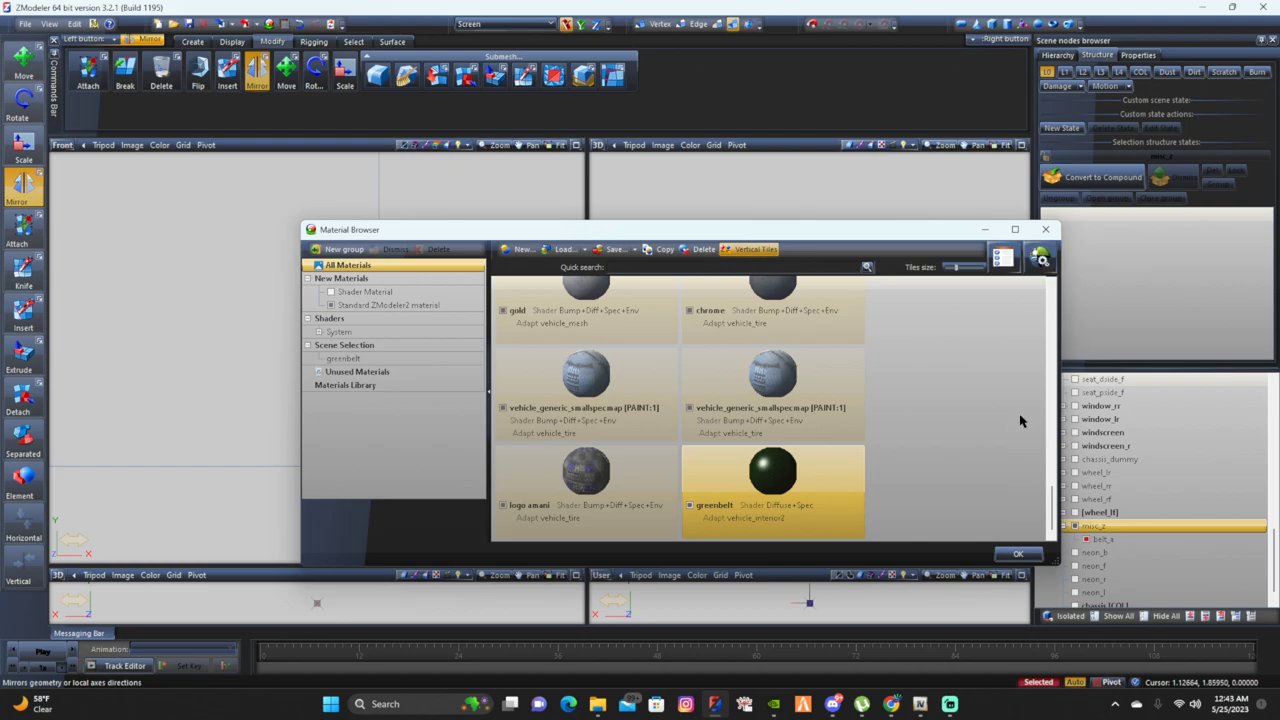
click(1018, 553)
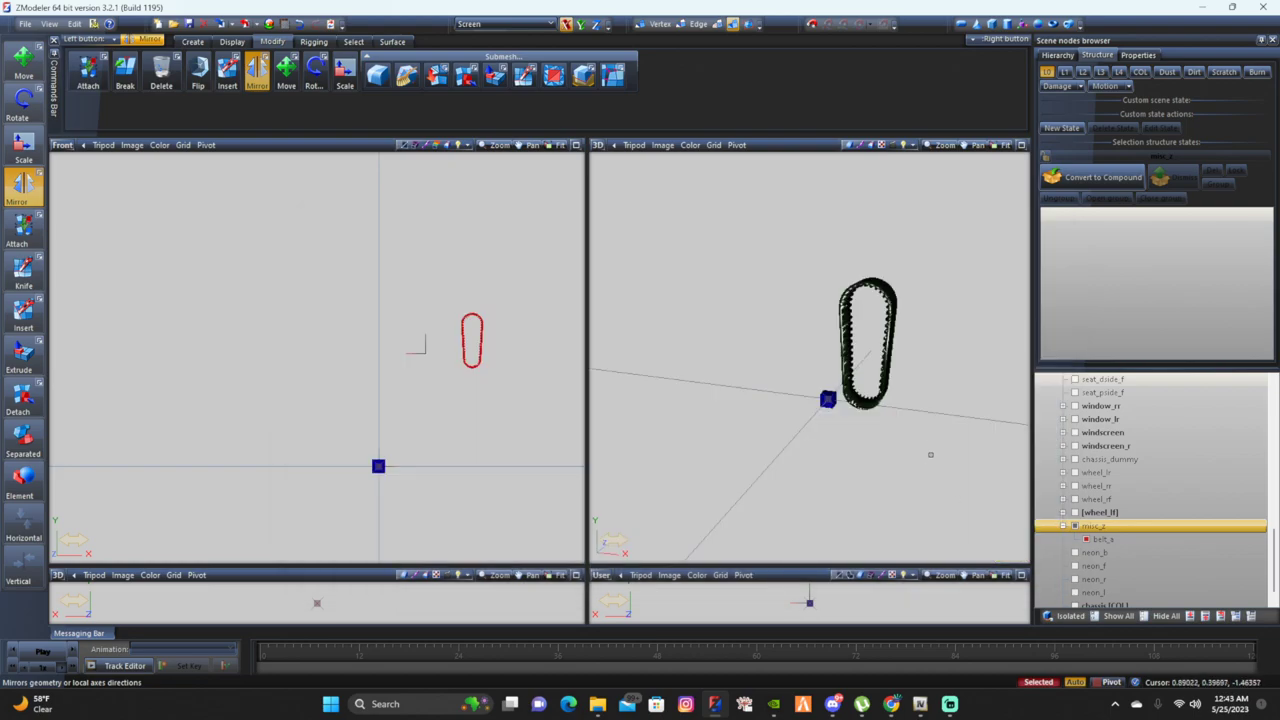
Convert the belt_a node to a compound with an L0 state
mouse_move(909, 441)
middle_down()
mouse_move(889, 440)
mouse_move(925, 452)
middle_up()
click(1100, 539)
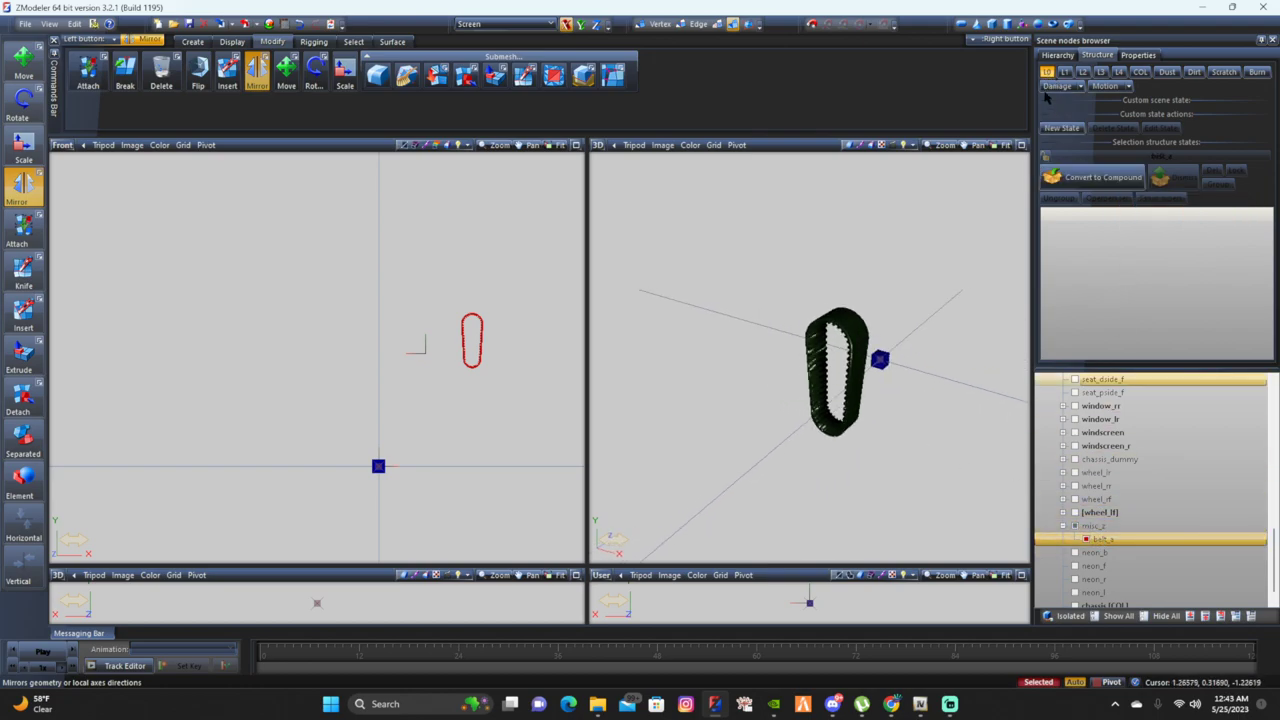
click(1080, 181)
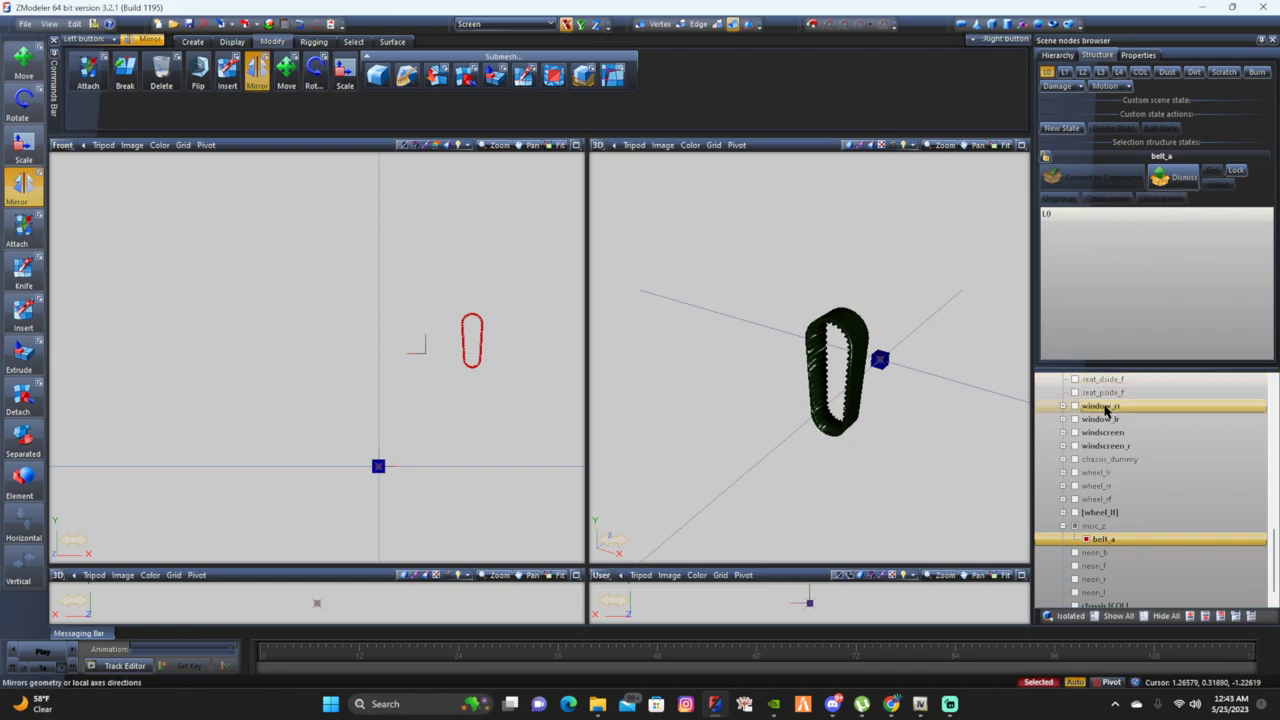
Show all scene nodes and inspect the belt on the complete car from several angles
scroll(1120, 545, up, 5)
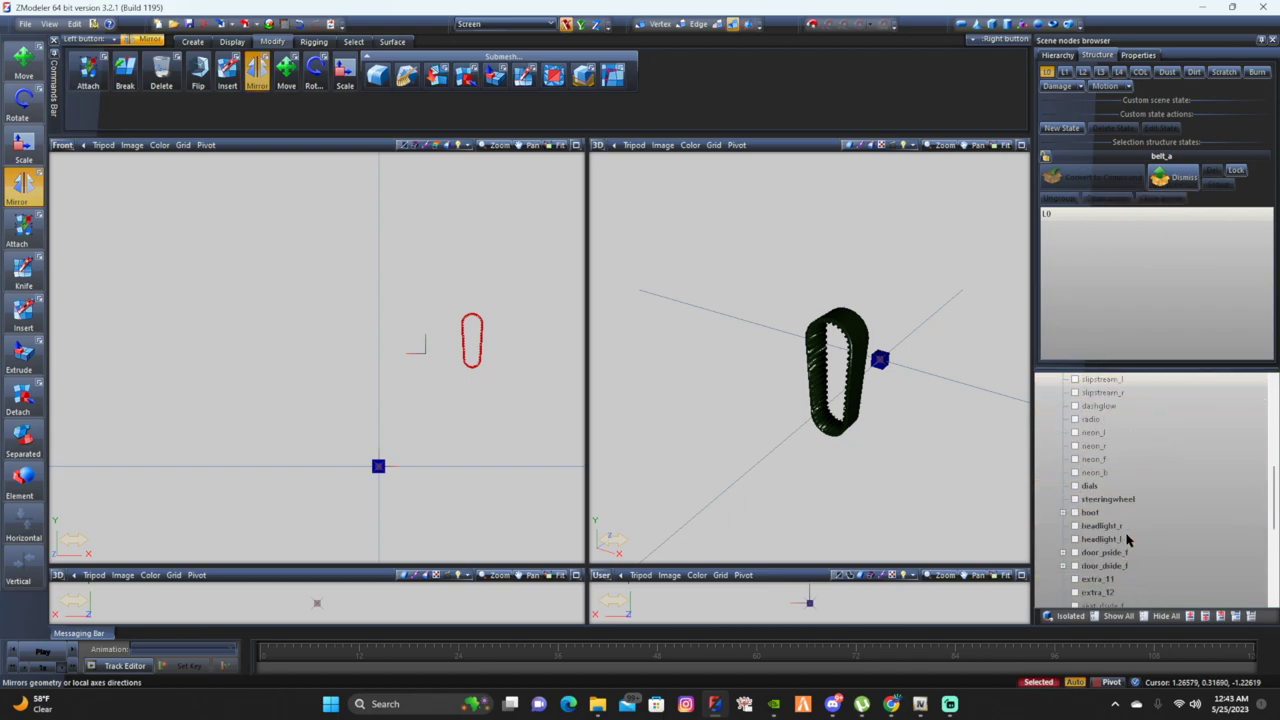
click(1118, 615)
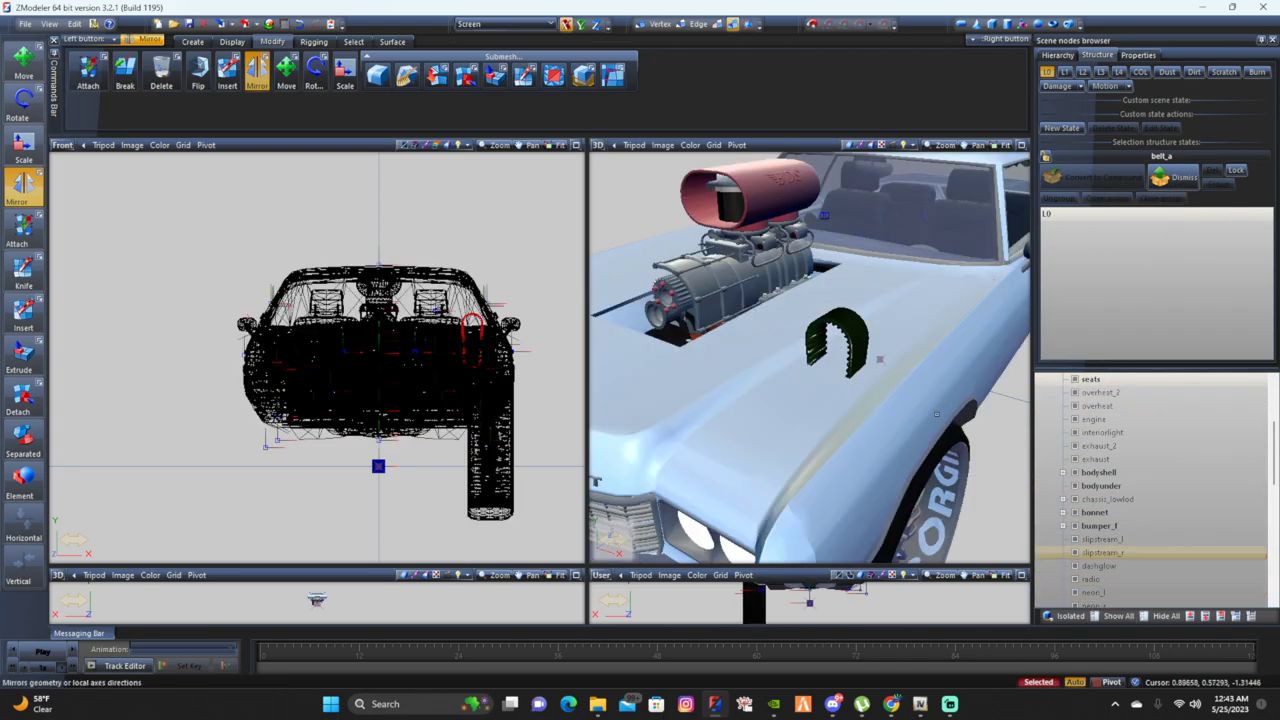
middle_drag(880, 358, 808, 323)
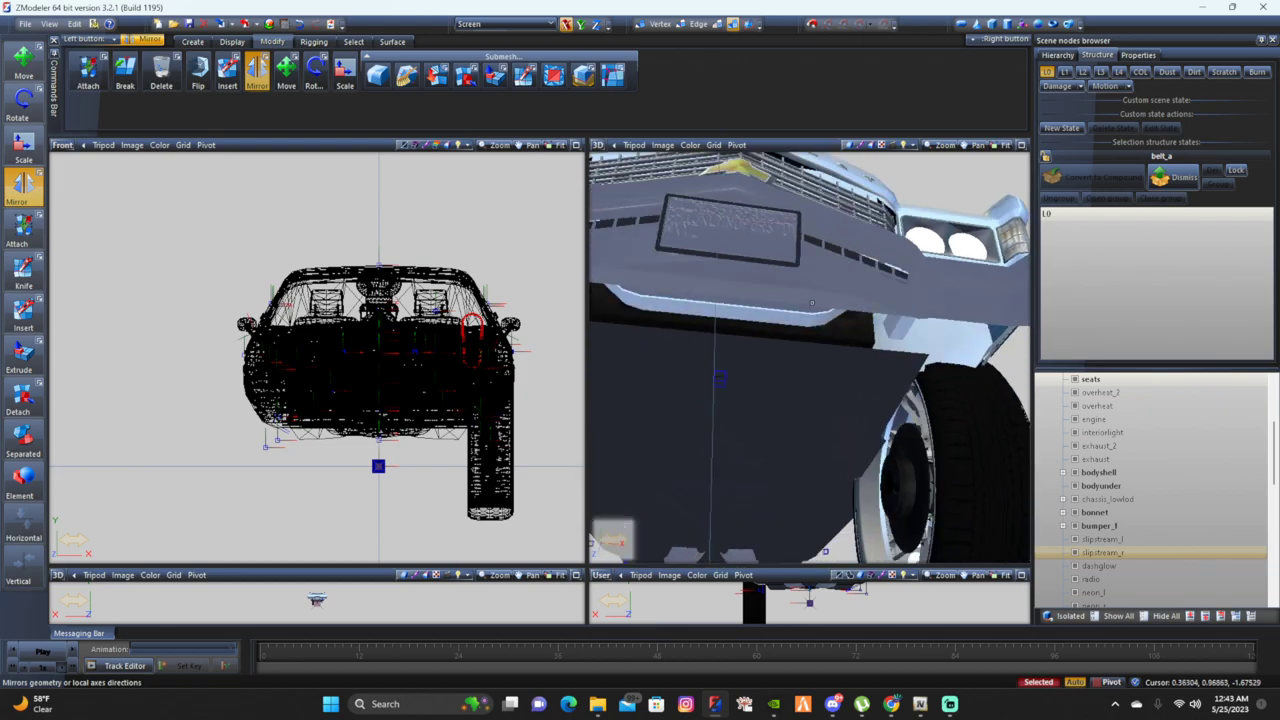
middle_drag(827, 316, 702, 444)
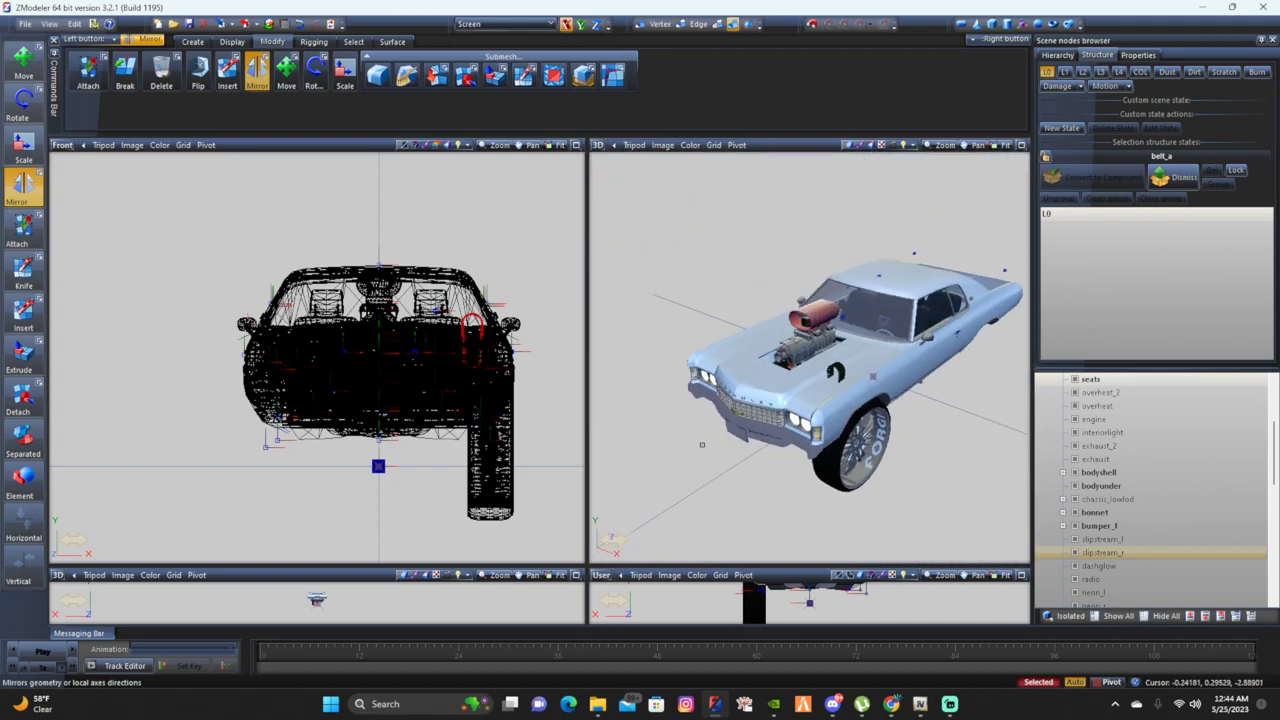
click(24, 23)
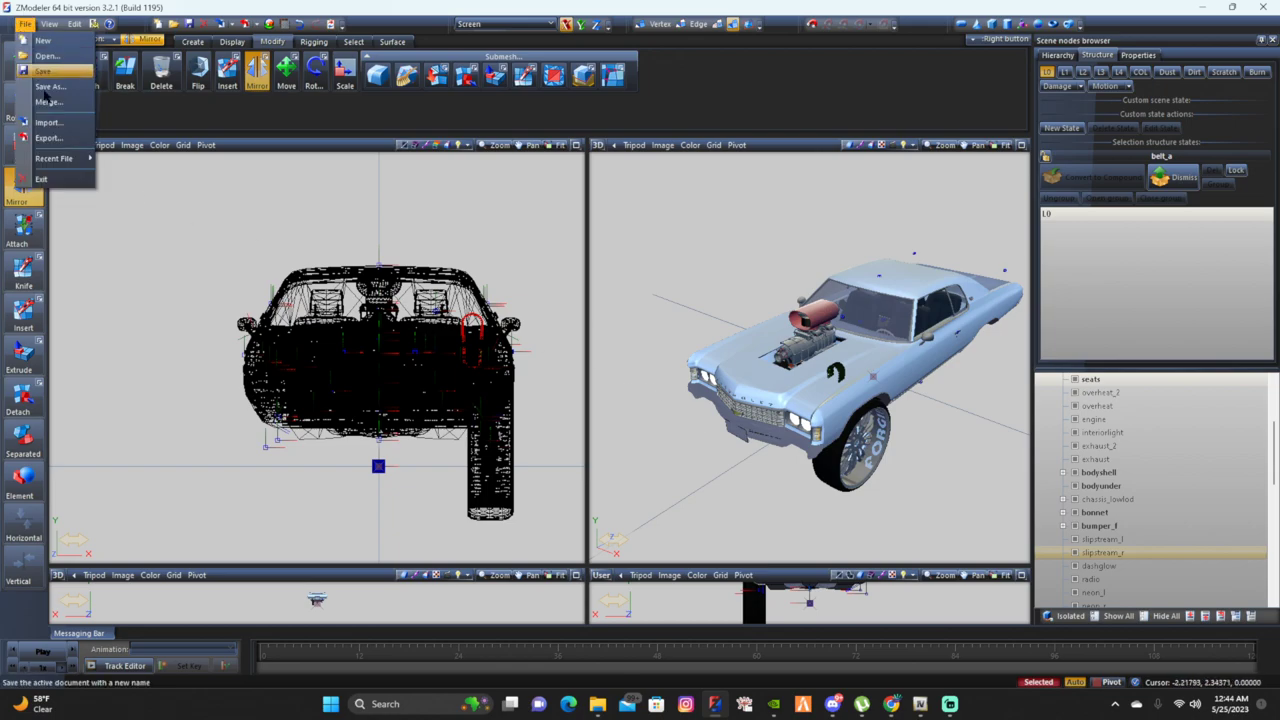
click(60, 141)
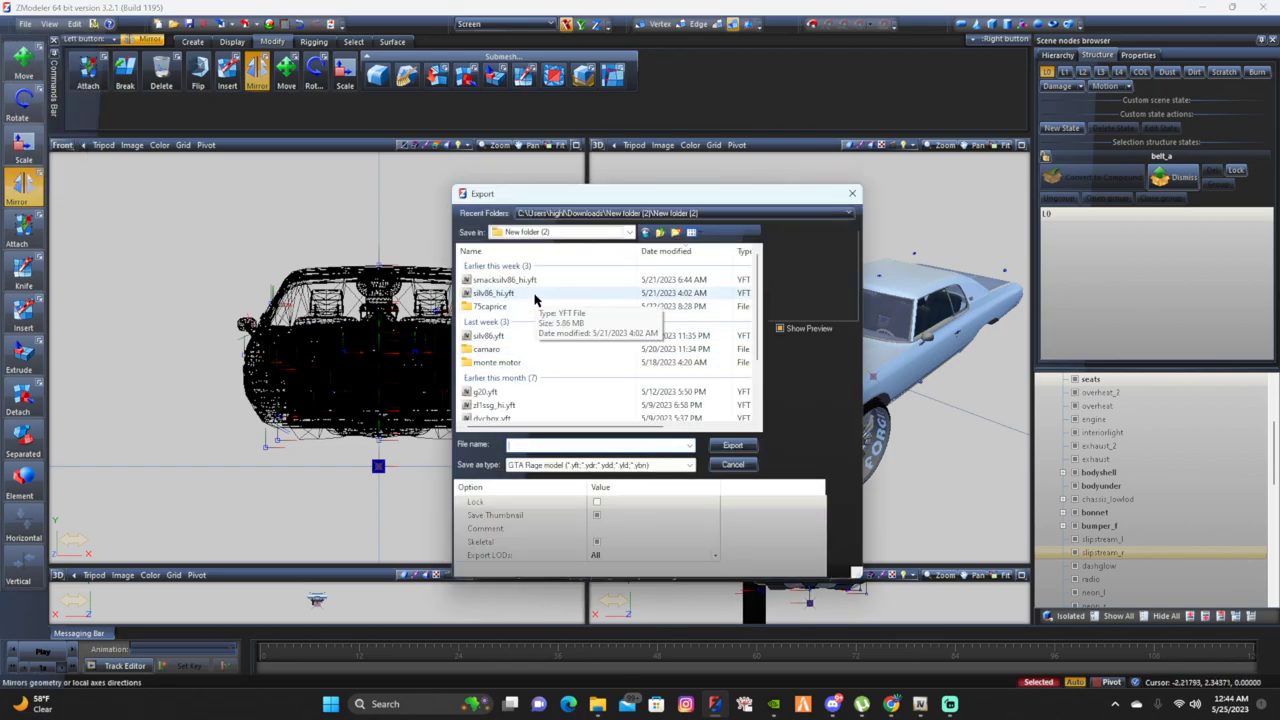
click(590, 232)
click(545, 267)
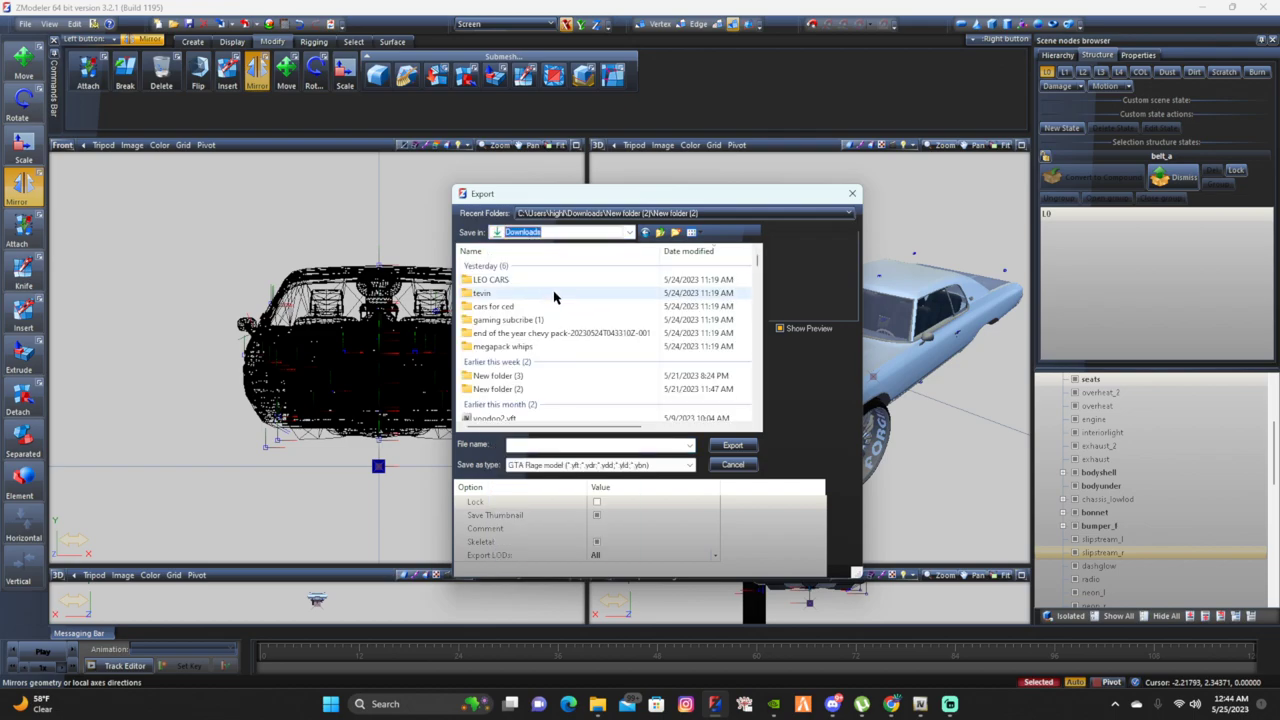
double_click(525, 320)
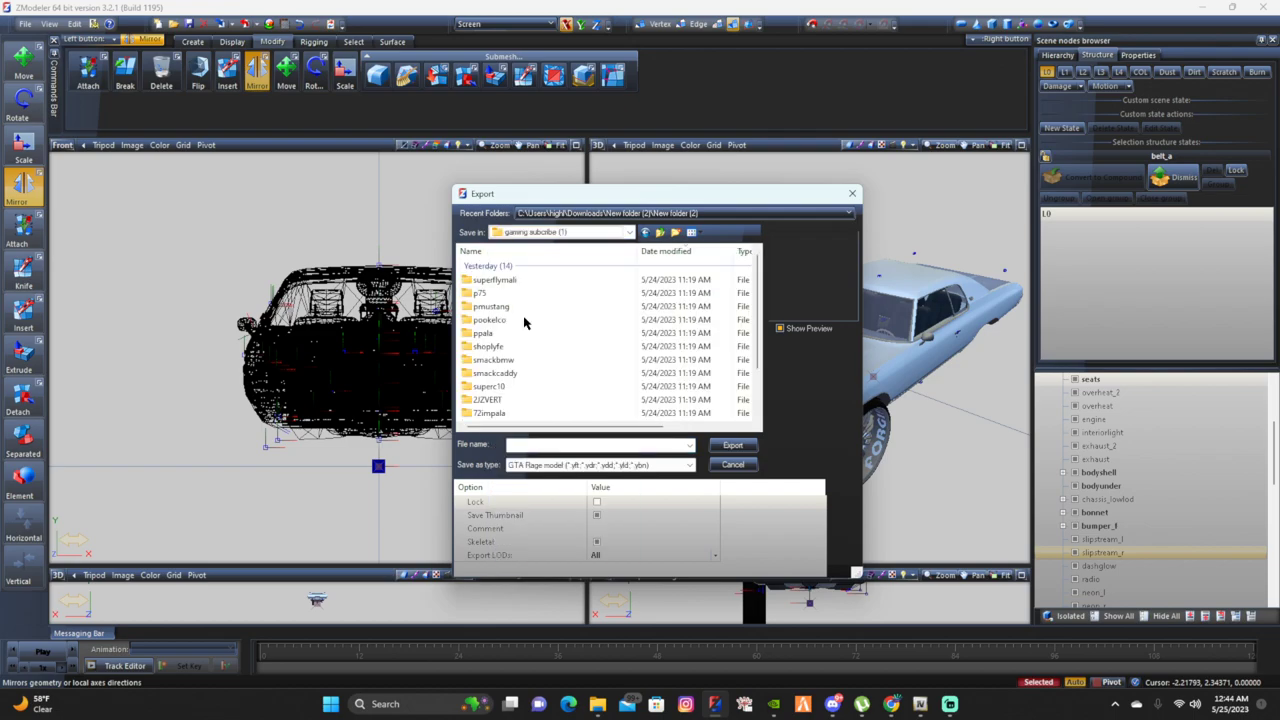
scroll(521, 333, down, 3)
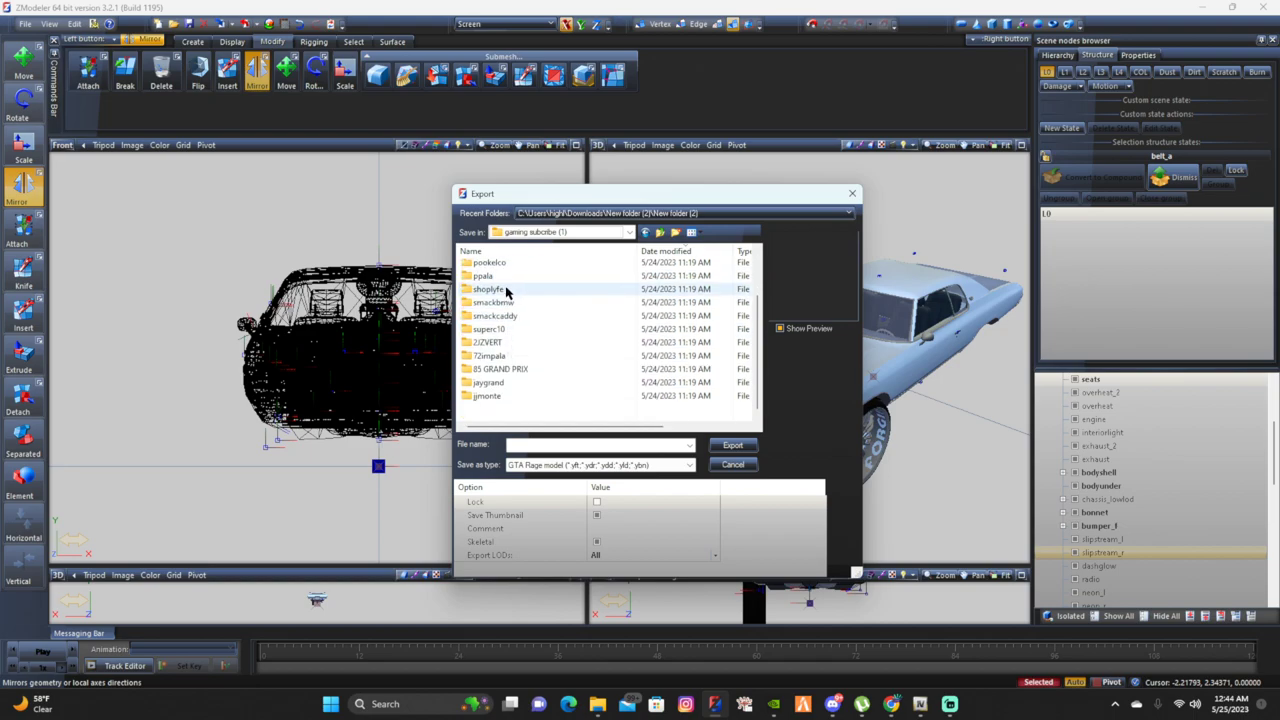
double_click(503, 289)
double_click(507, 281)
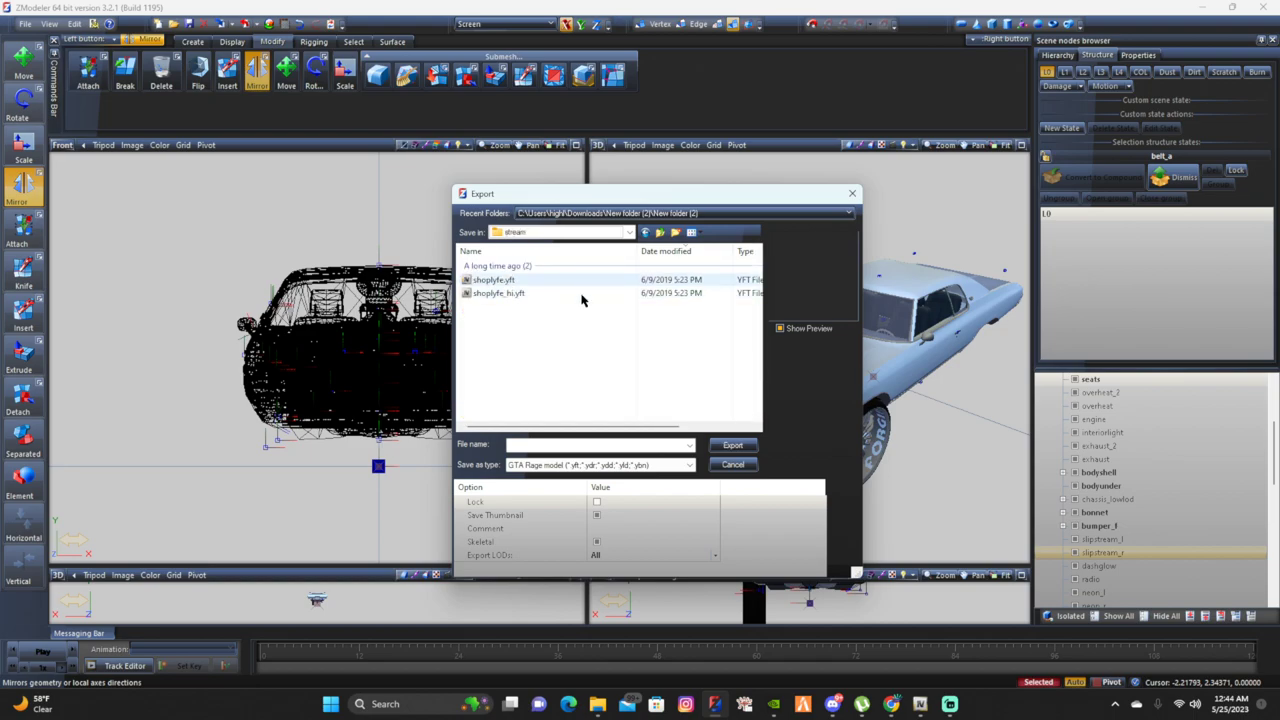
click(733, 464)
scroll(1109, 471, up, 5)
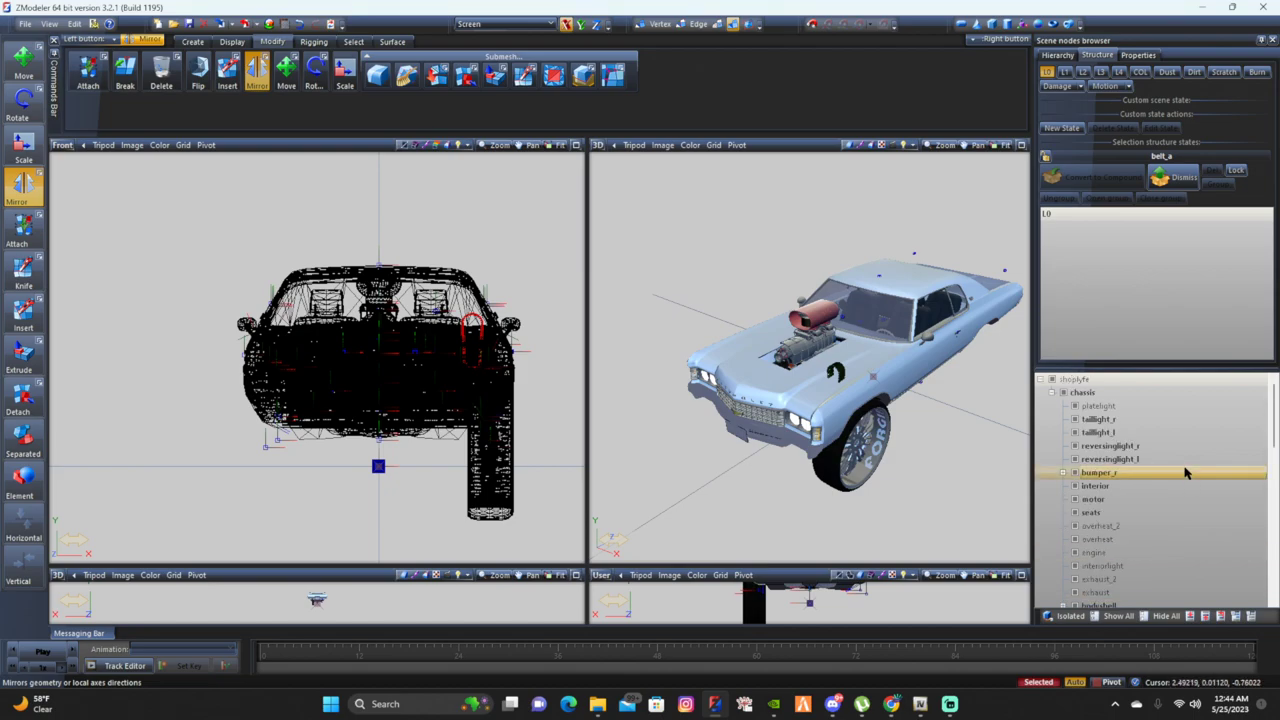
Export the car as a GTA Rage model over shoplyfe.yft in Downloads, inside gaming subcribe (1)\shoplyfe\stream
click(24, 23)
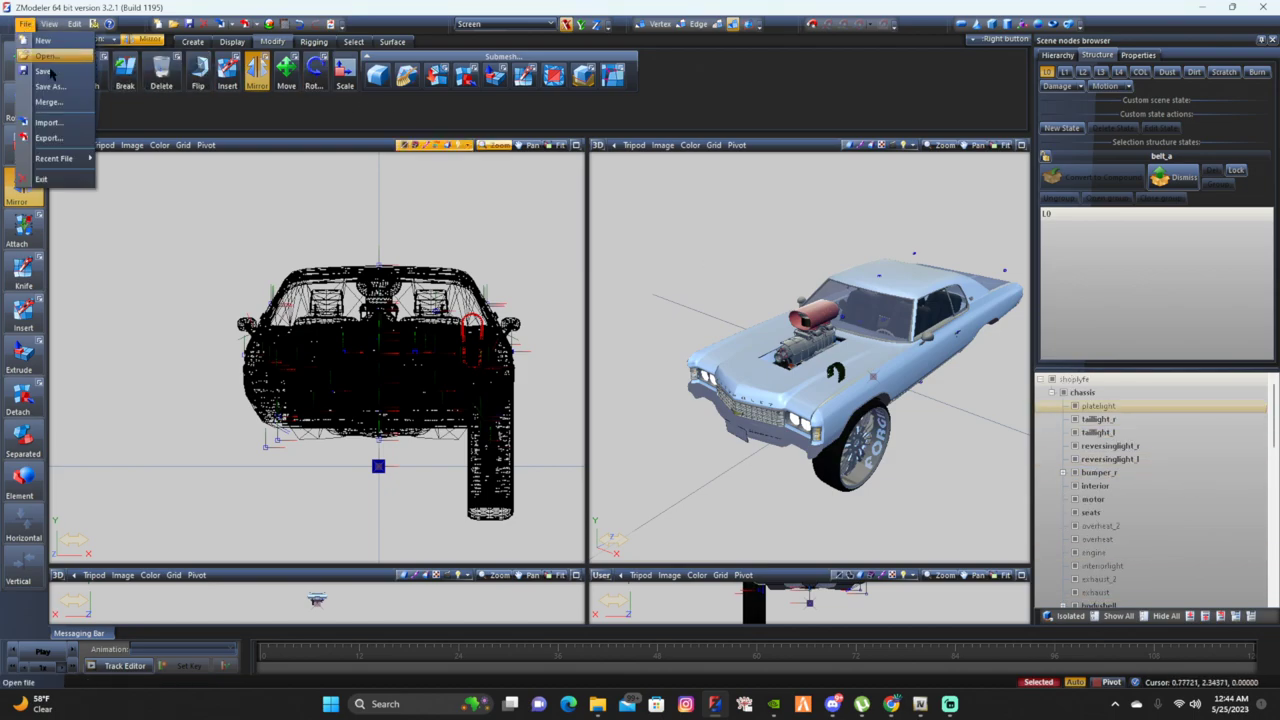
click(50, 131)
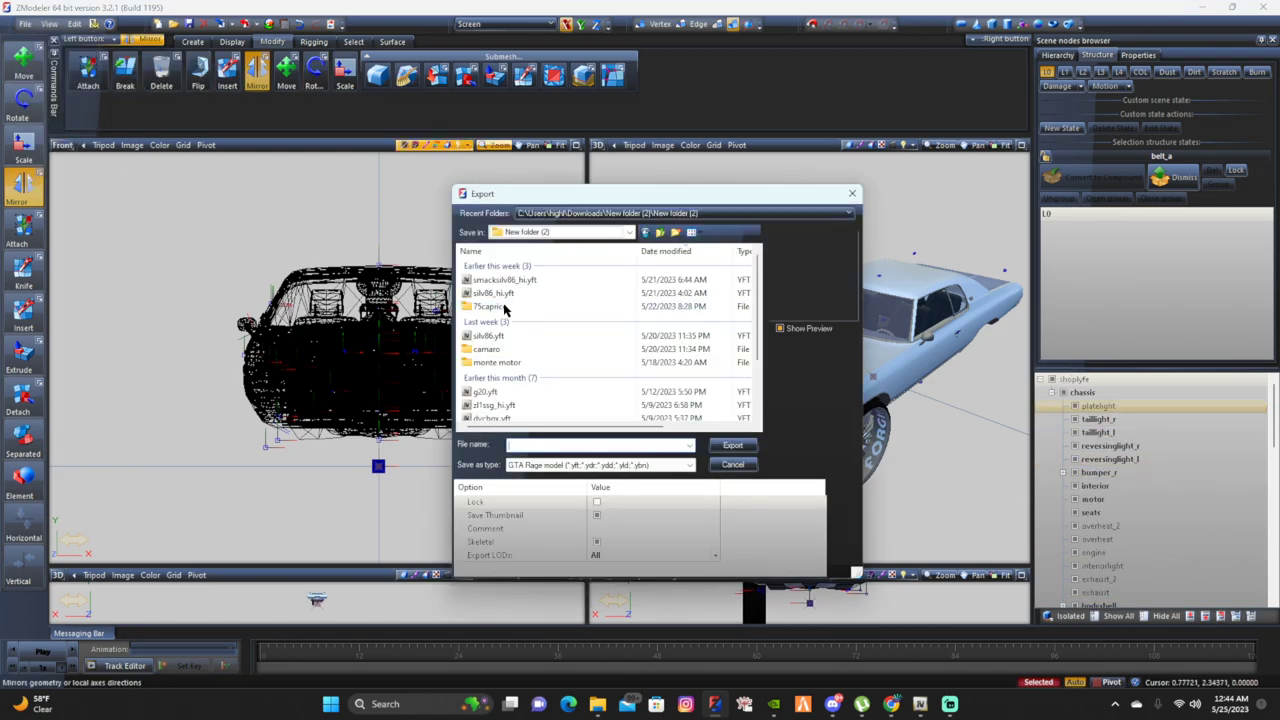
click(565, 233)
scroll(549, 335, up, 3)
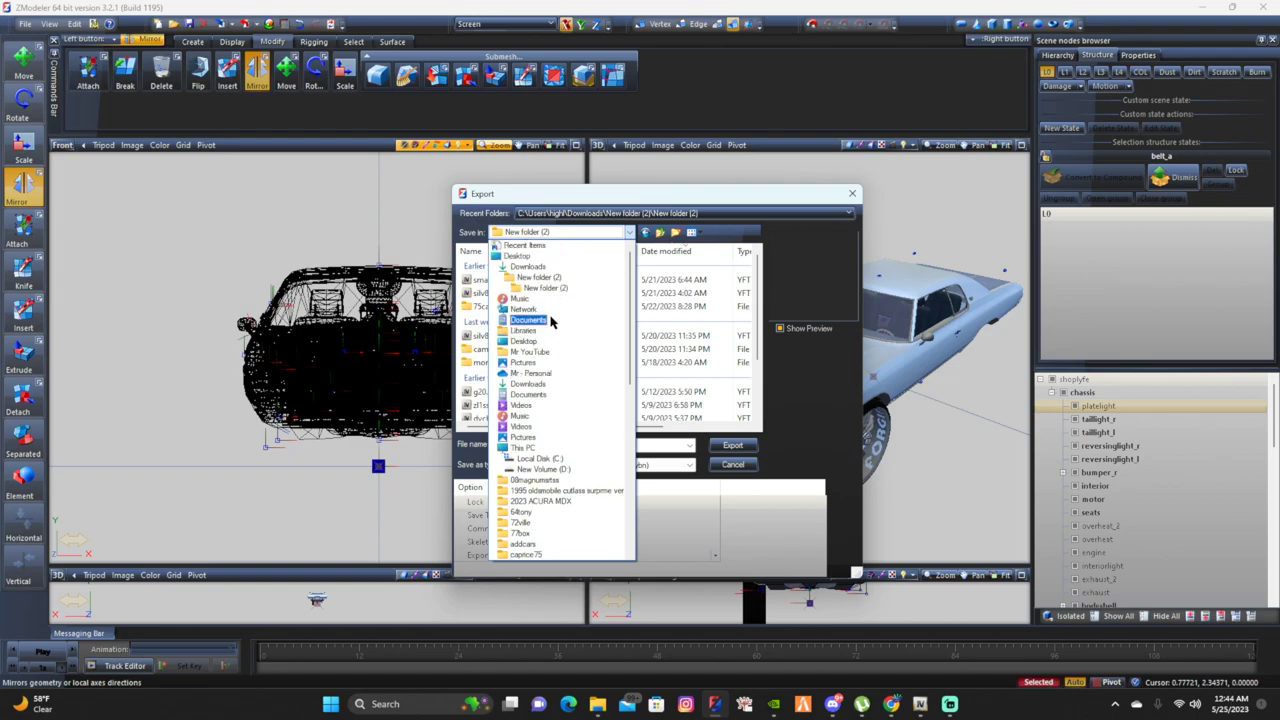
click(530, 295)
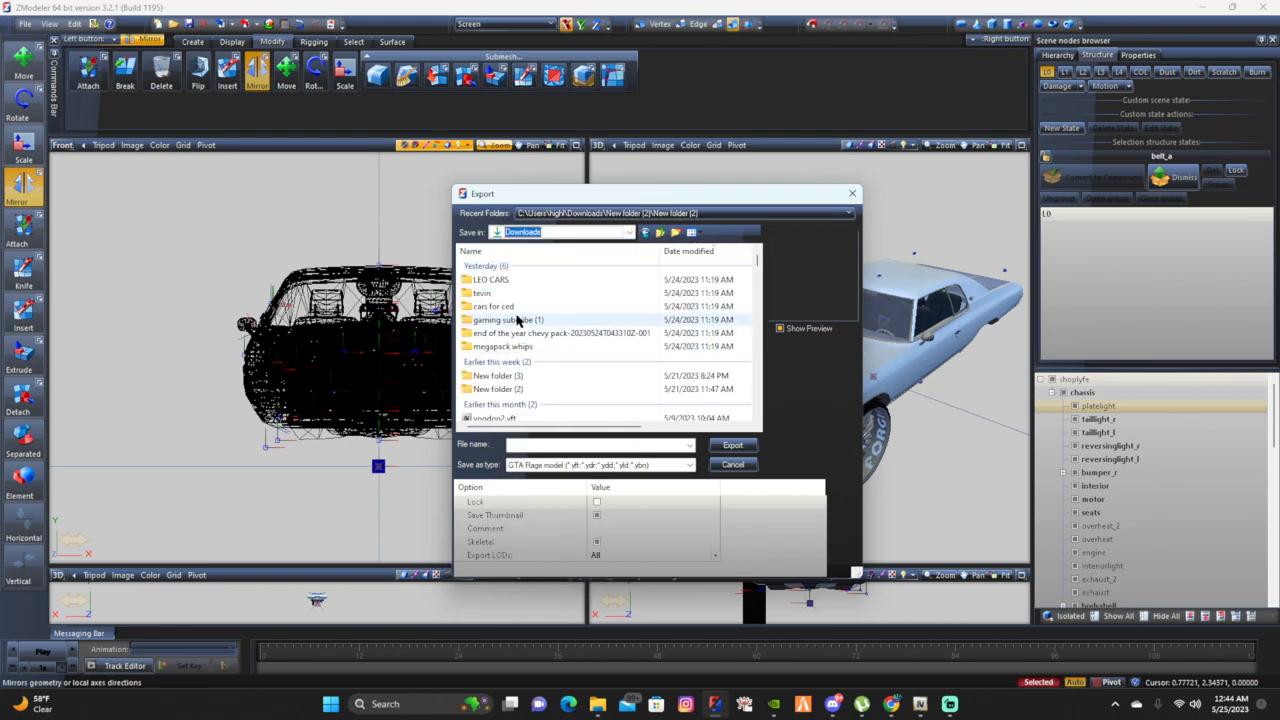
double_click(512, 320)
scroll(508, 355, down, 3)
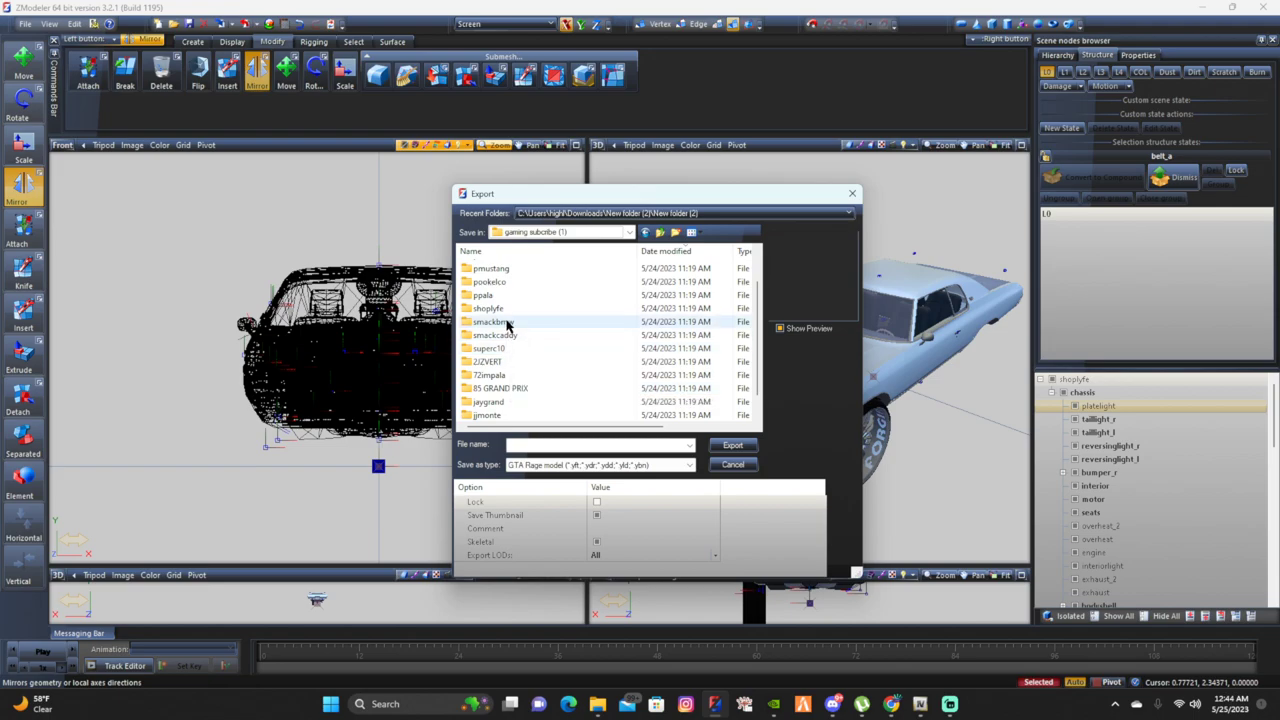
double_click(500, 308)
double_click(510, 286)
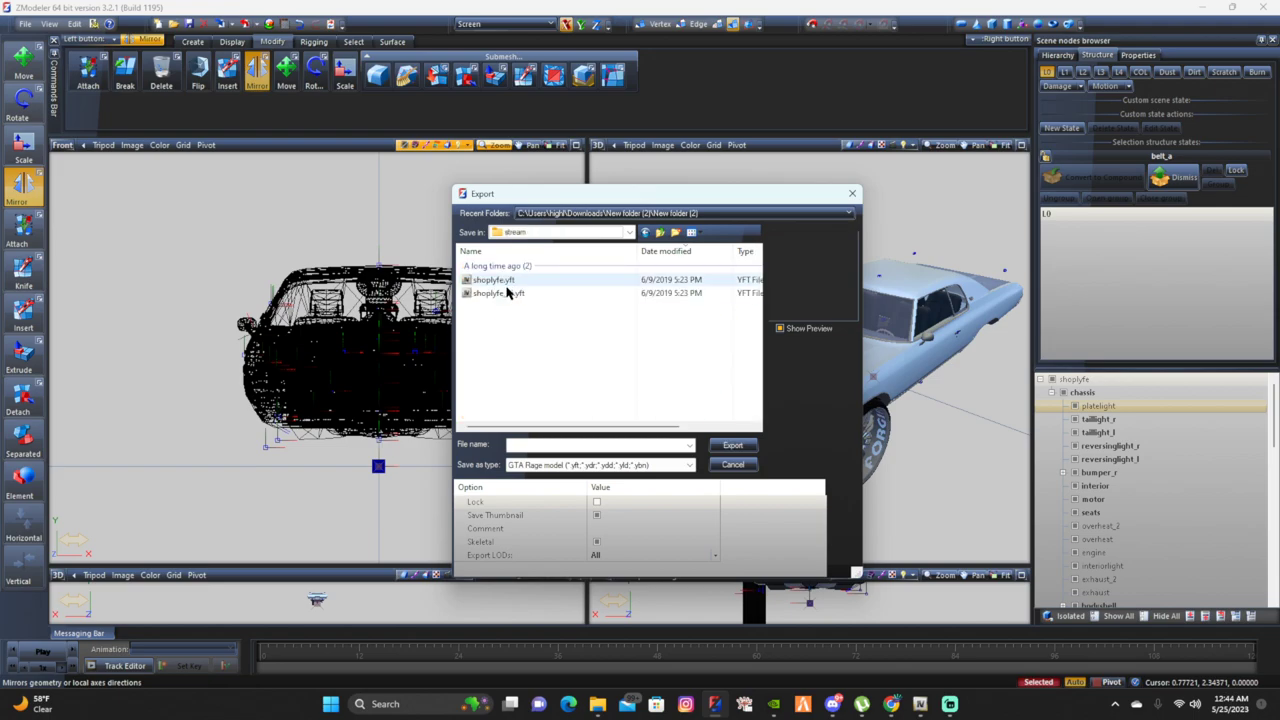
click(509, 281)
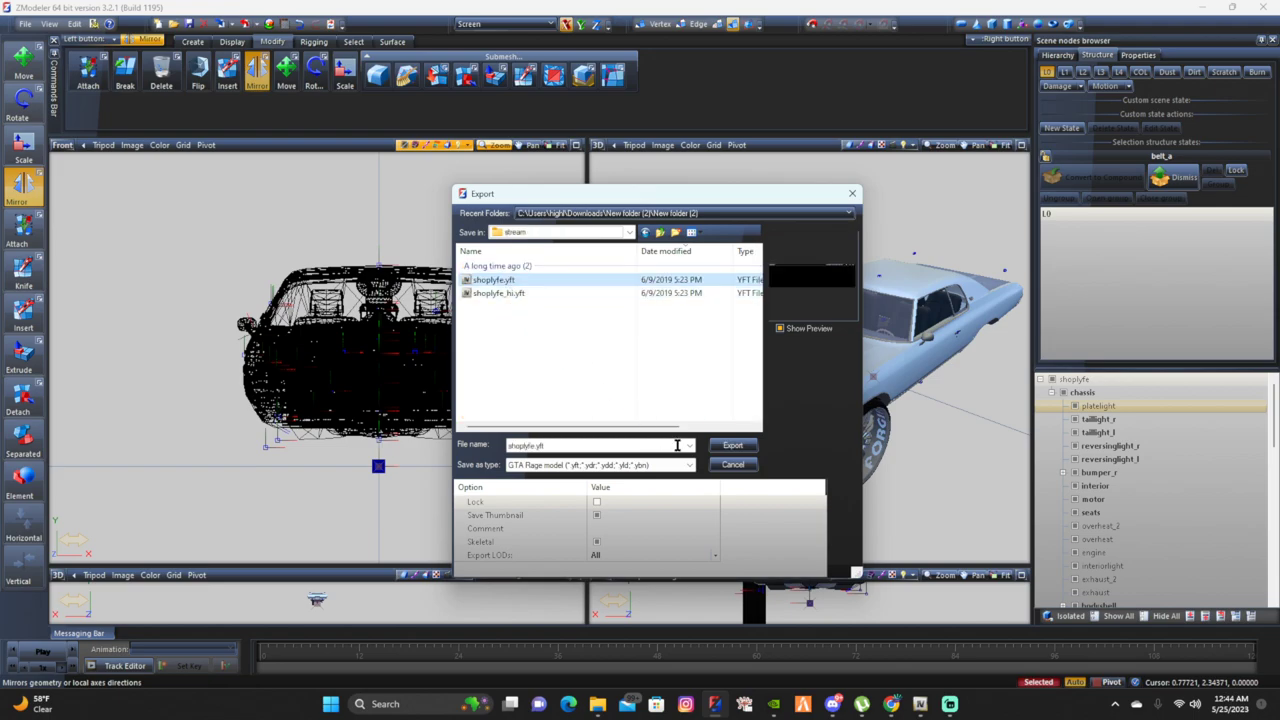
click(733, 445)
click(677, 352)
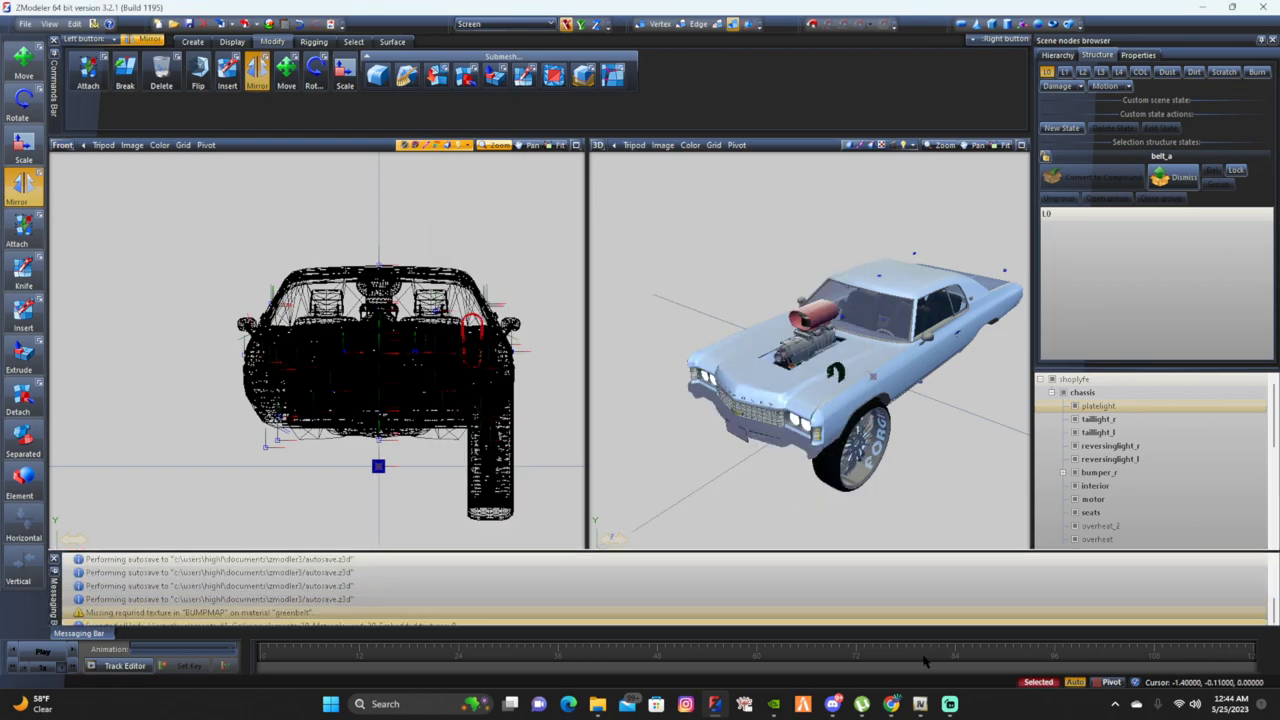
Switch to OpenIV and replace shoplyfe.yft in vehicles.rpf with the exported shoplyfe.yft from the Downloads shoplyfe\stream folder
click(880, 588)
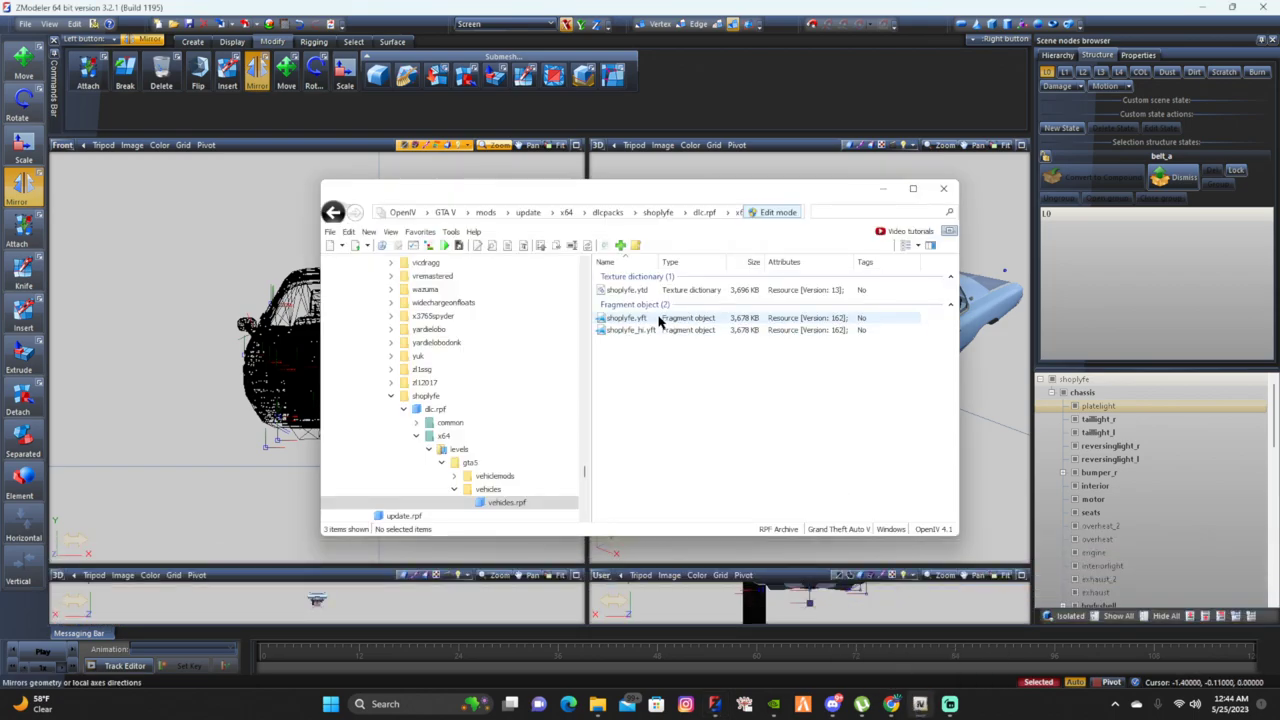
right_click(655, 320)
click(737, 460)
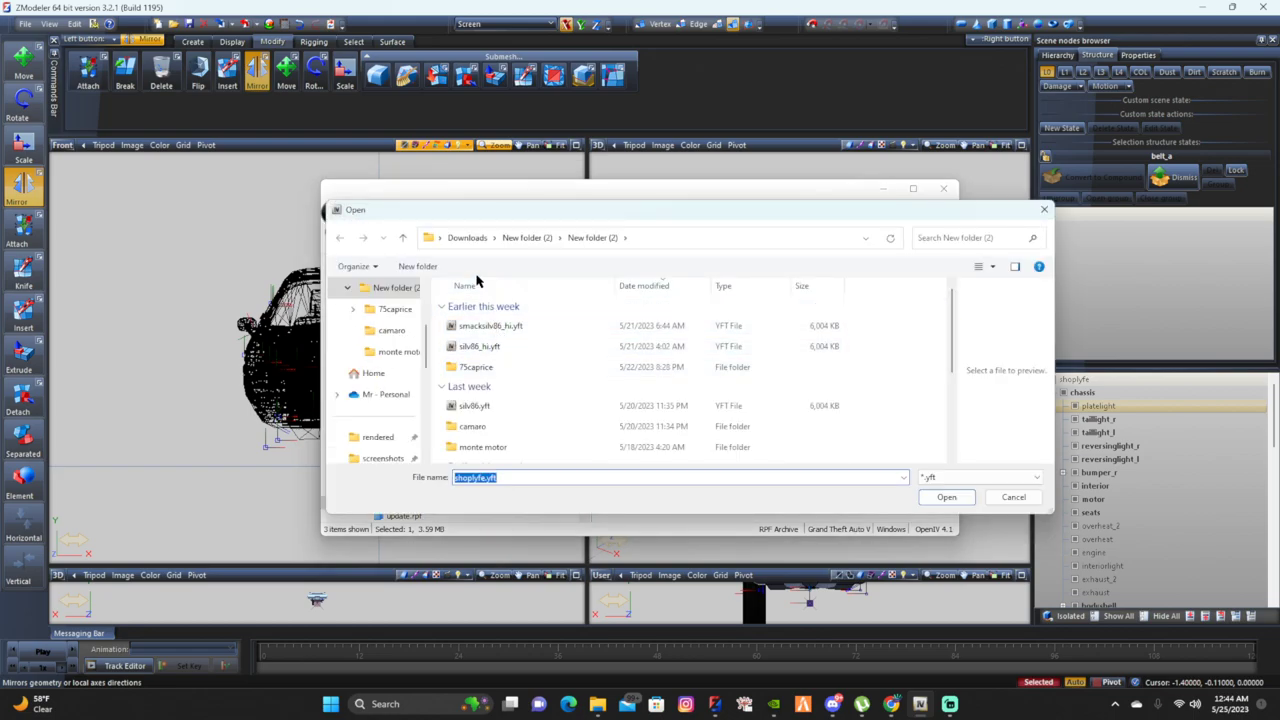
click(476, 240)
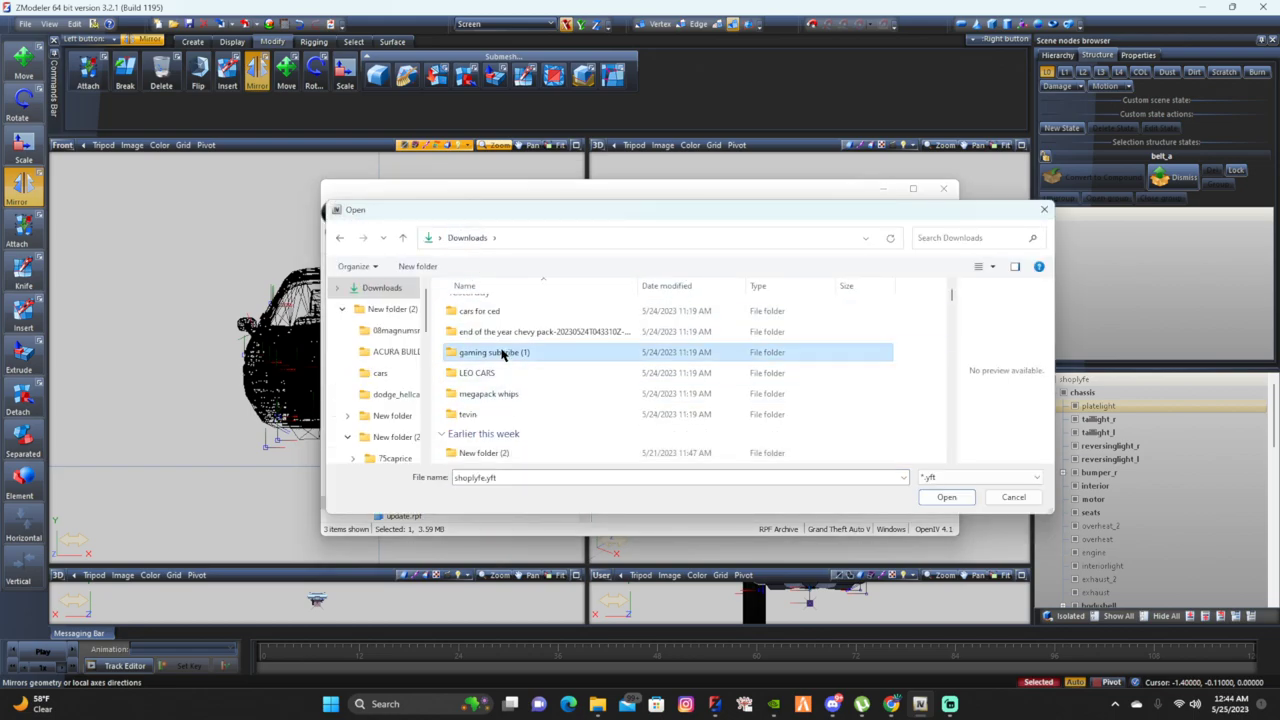
double_click(500, 353)
scroll(500, 390, down, 5)
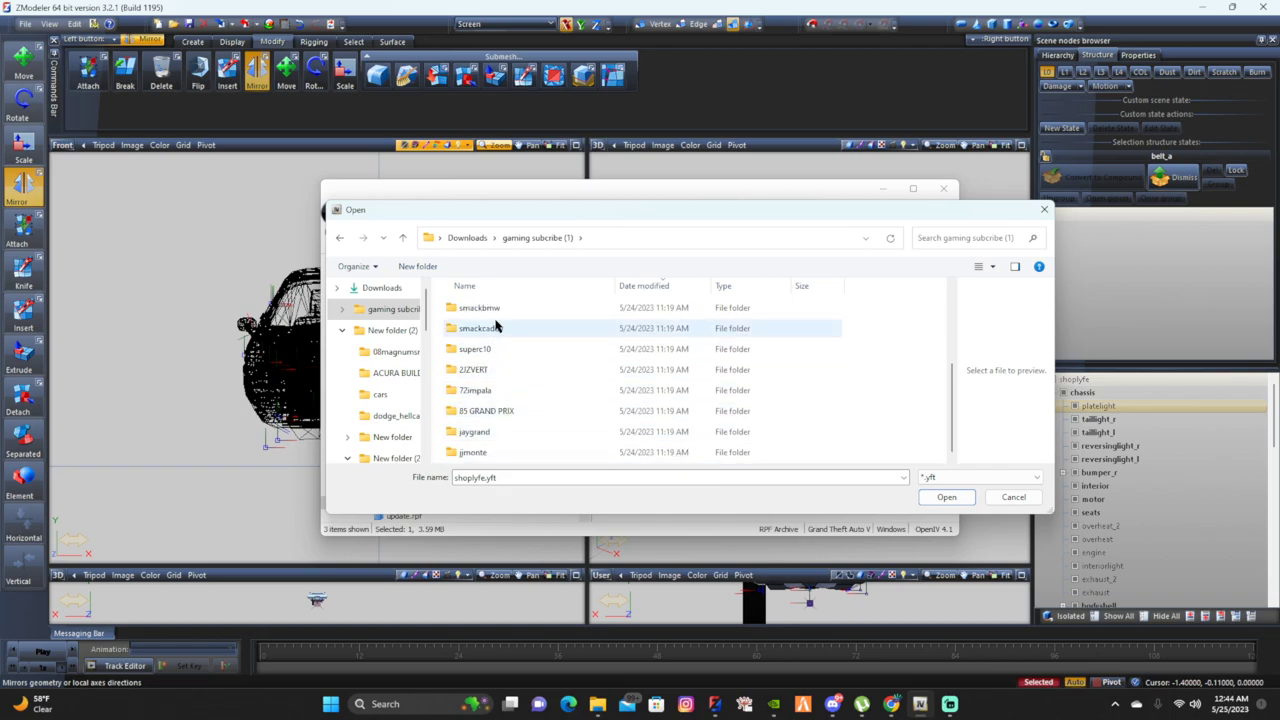
scroll(491, 329, up, 2)
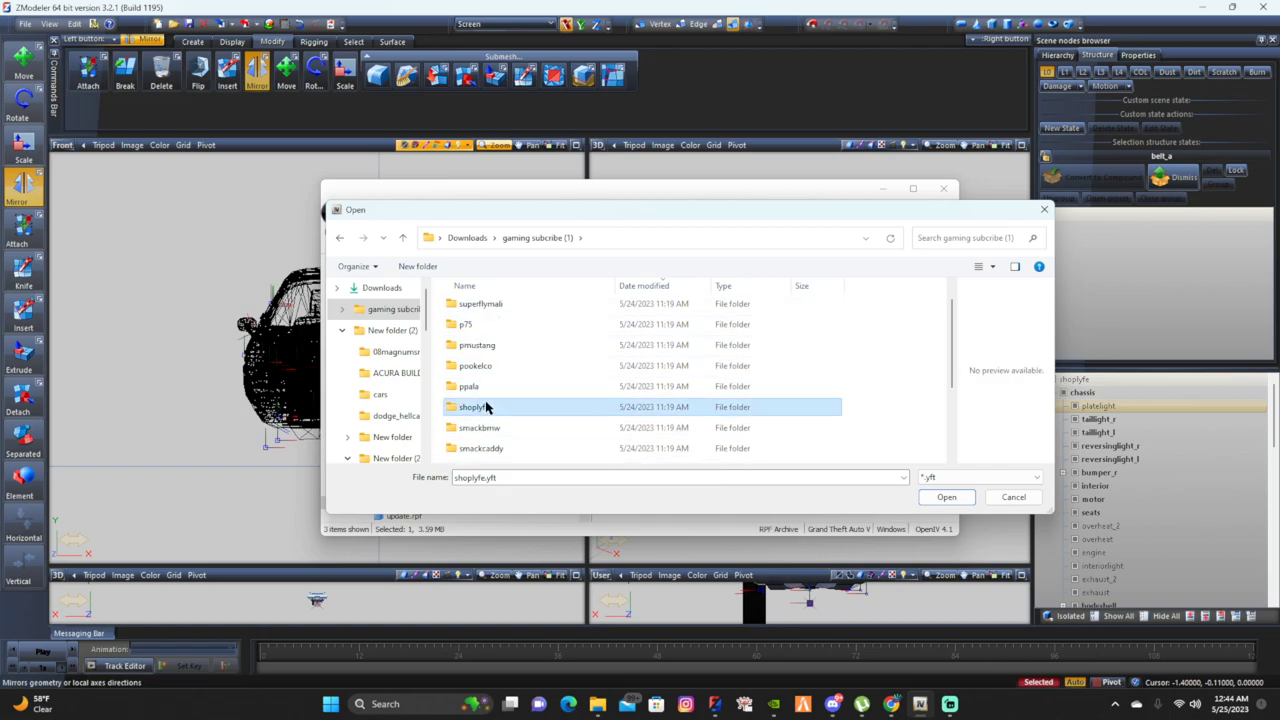
double_click(480, 407)
double_click(485, 326)
click(502, 333)
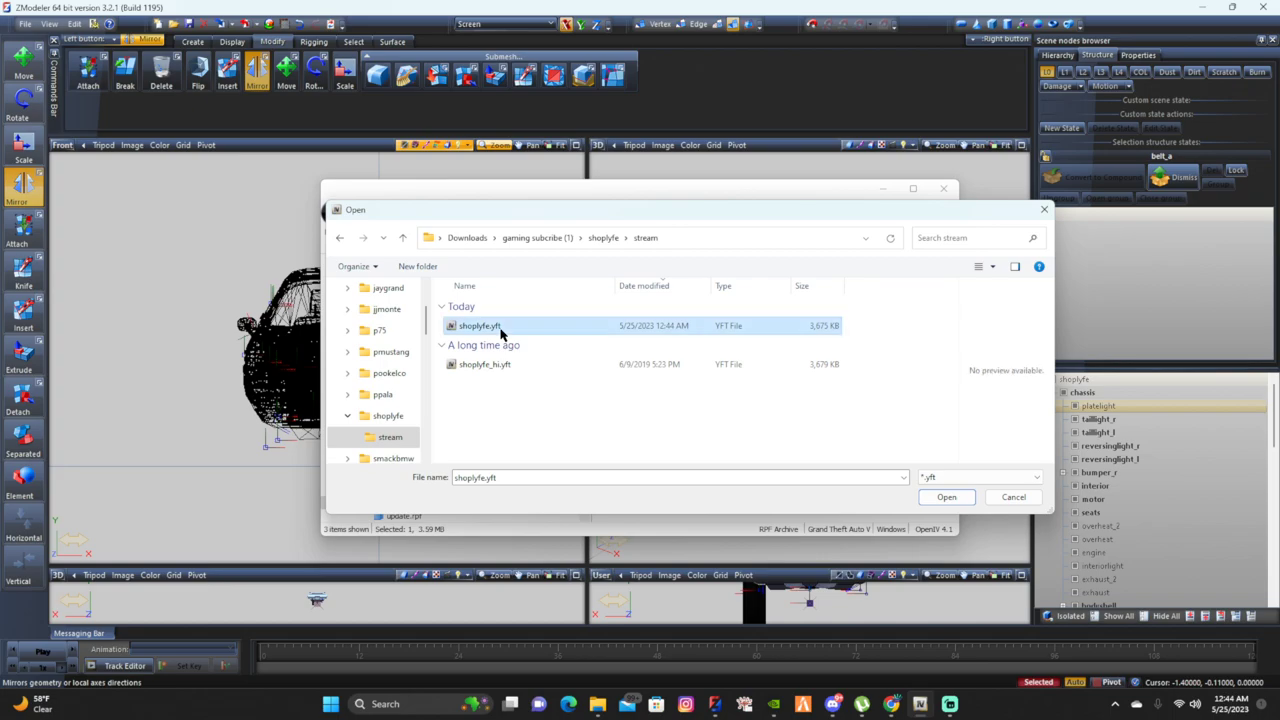
click(925, 500)
Replace shoplyfe_hi.yft in vehicles.rpf with the exported shoplyfe.yft from the stream folder
click(737, 329)
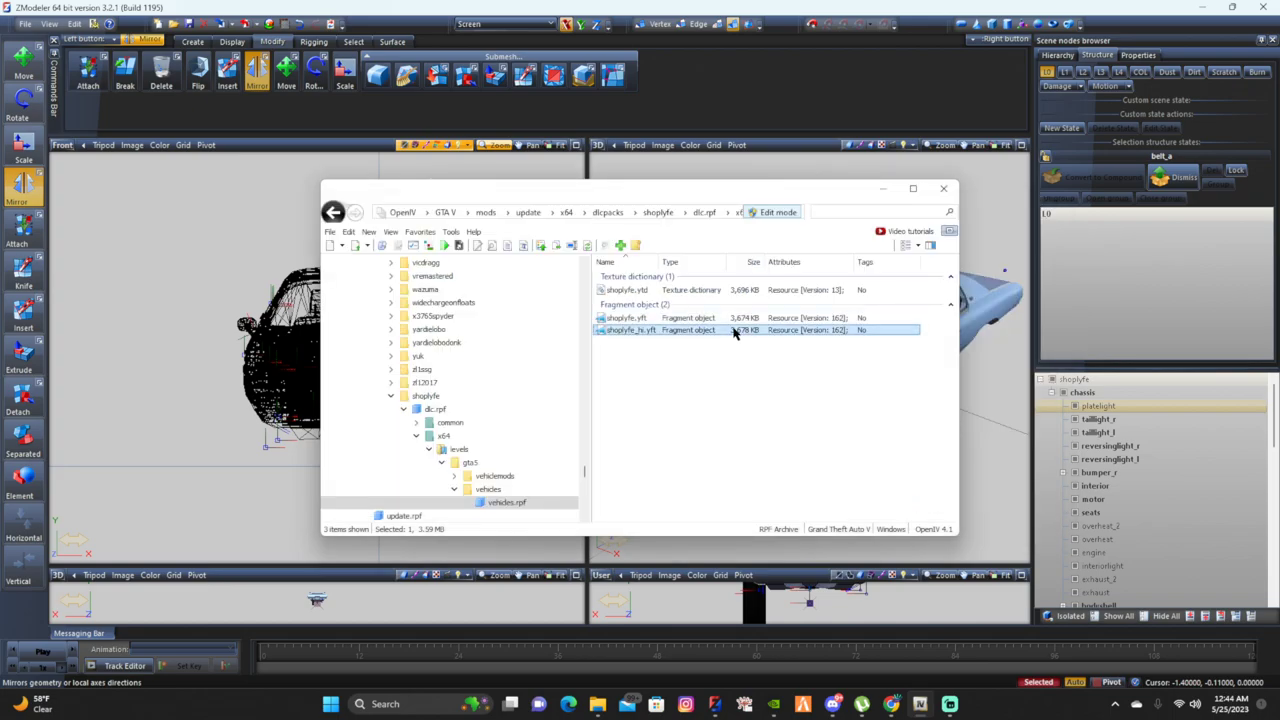
right_click(737, 329)
click(770, 462)
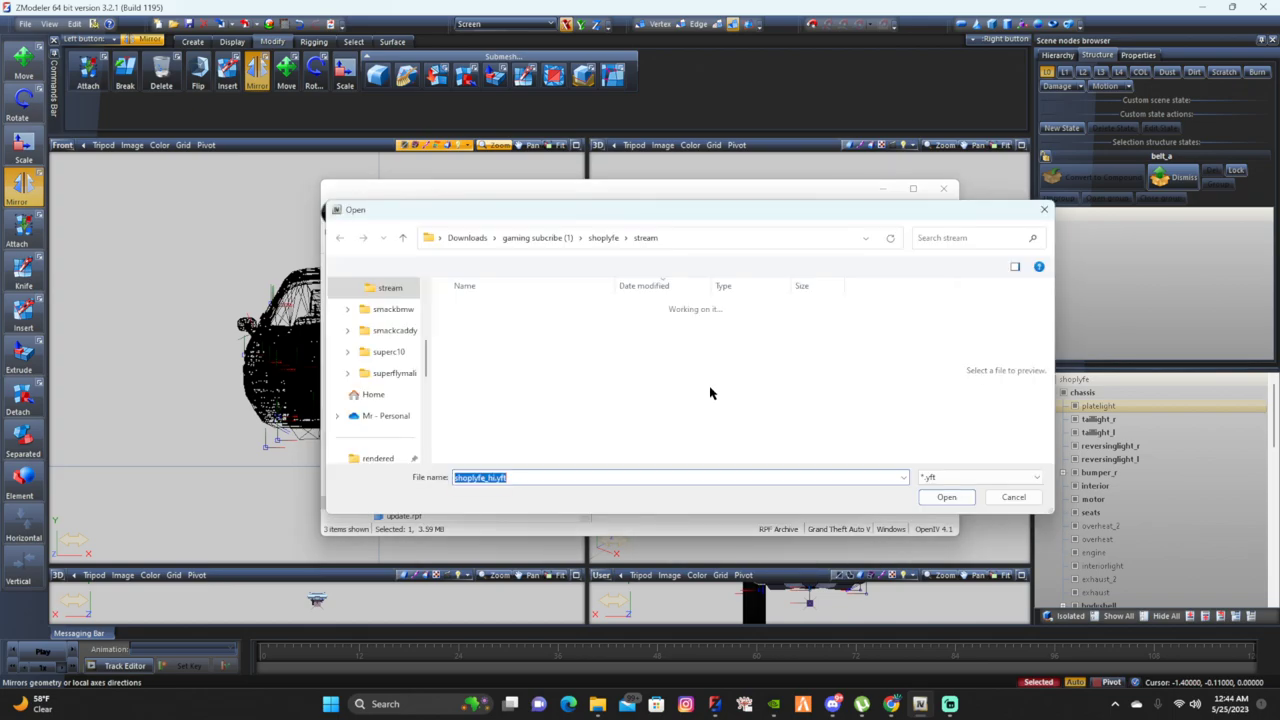
click(540, 330)
click(946, 498)
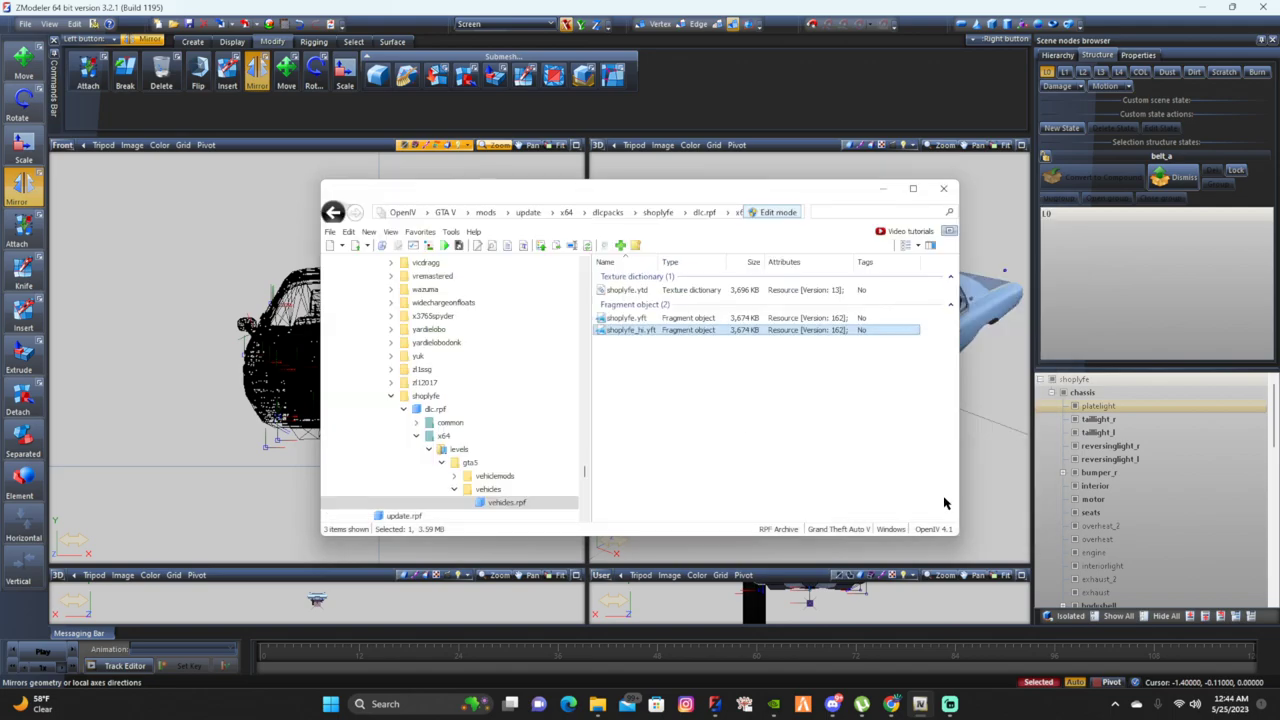
Import green.jpg from Downloads into the shoplyfe.ytd texture dictionary with automatic MipMaps and compression, and save the dictionary
click(690, 293)
right_click(684, 291)
click(699, 312)
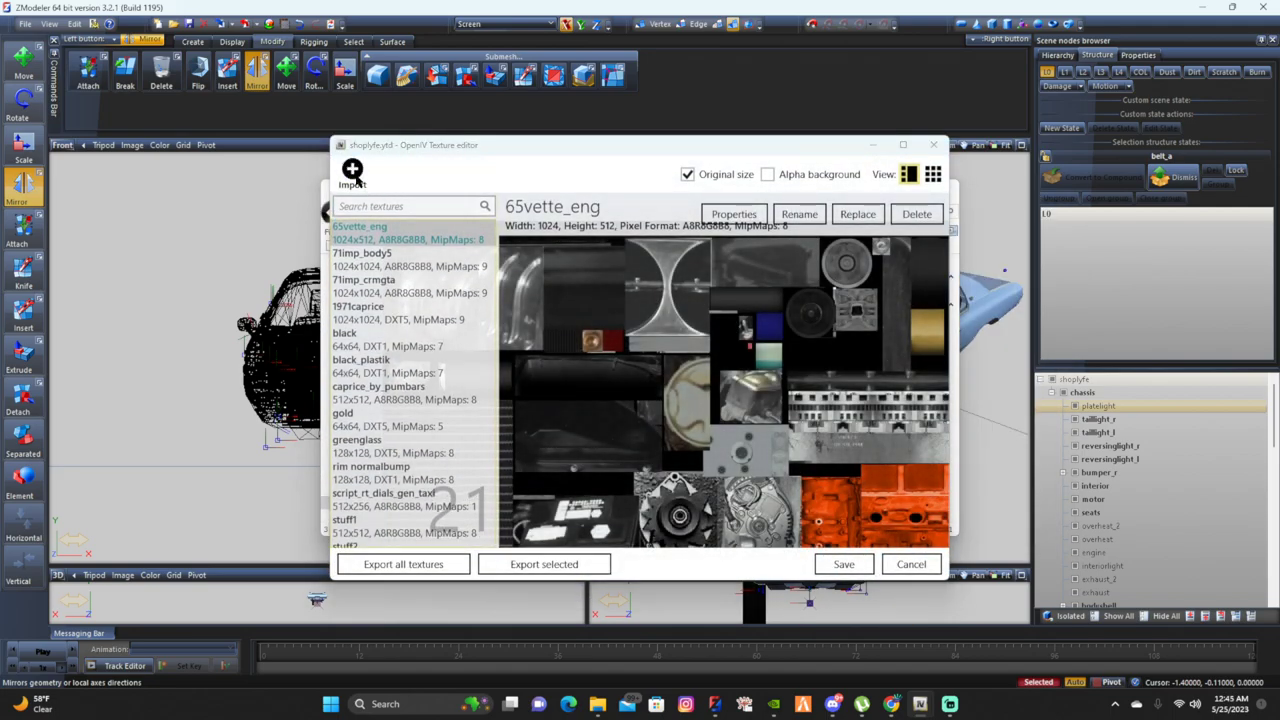
click(346, 172)
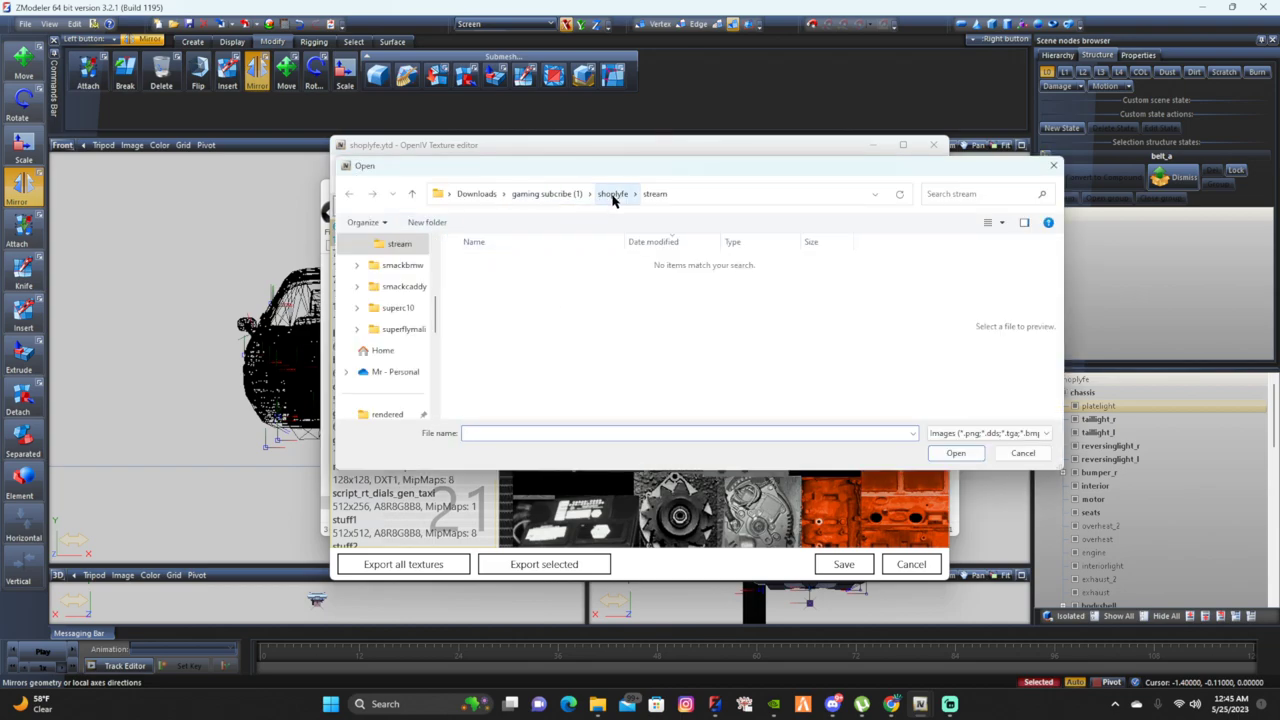
click(472, 194)
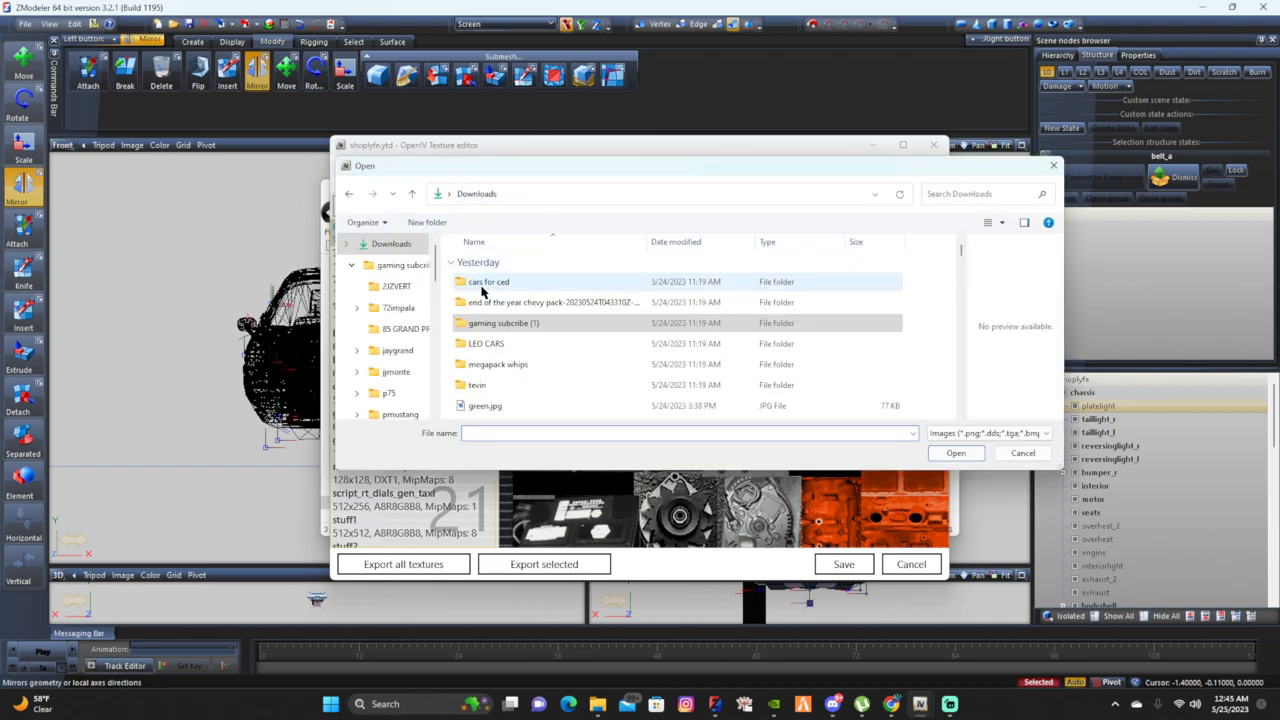
scroll(490, 320, down, 1)
click(500, 352)
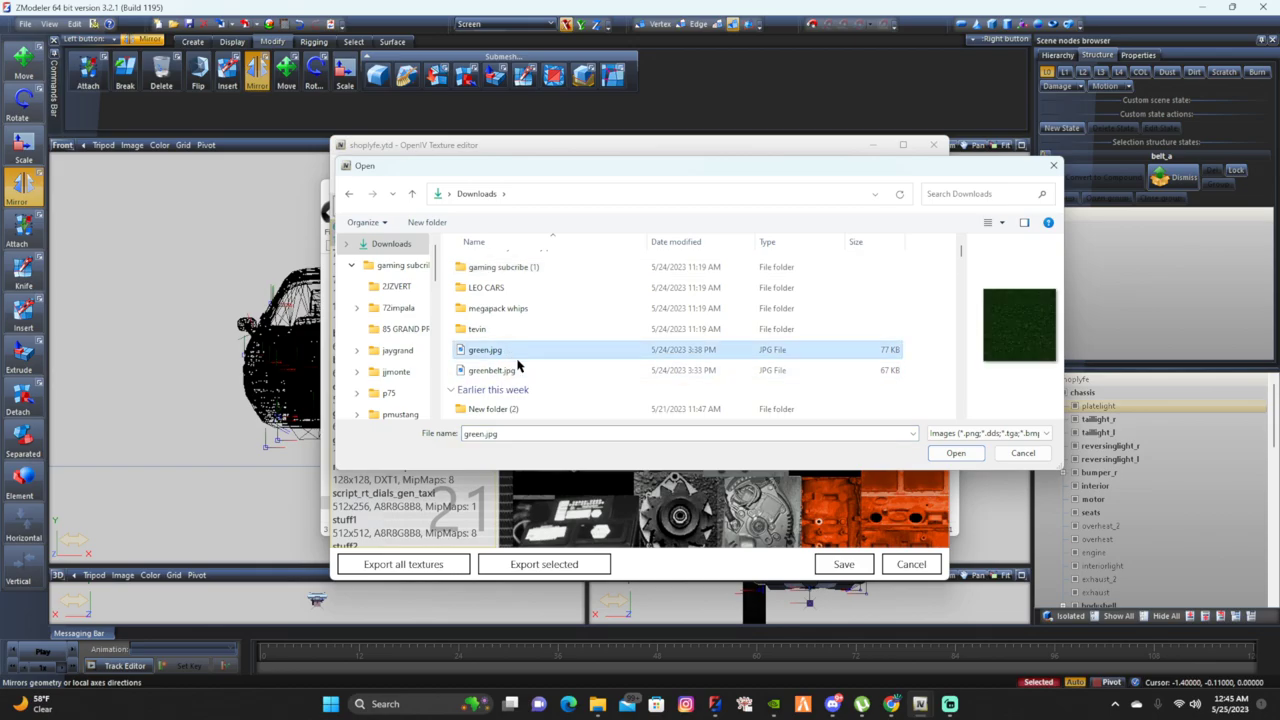
click(956, 453)
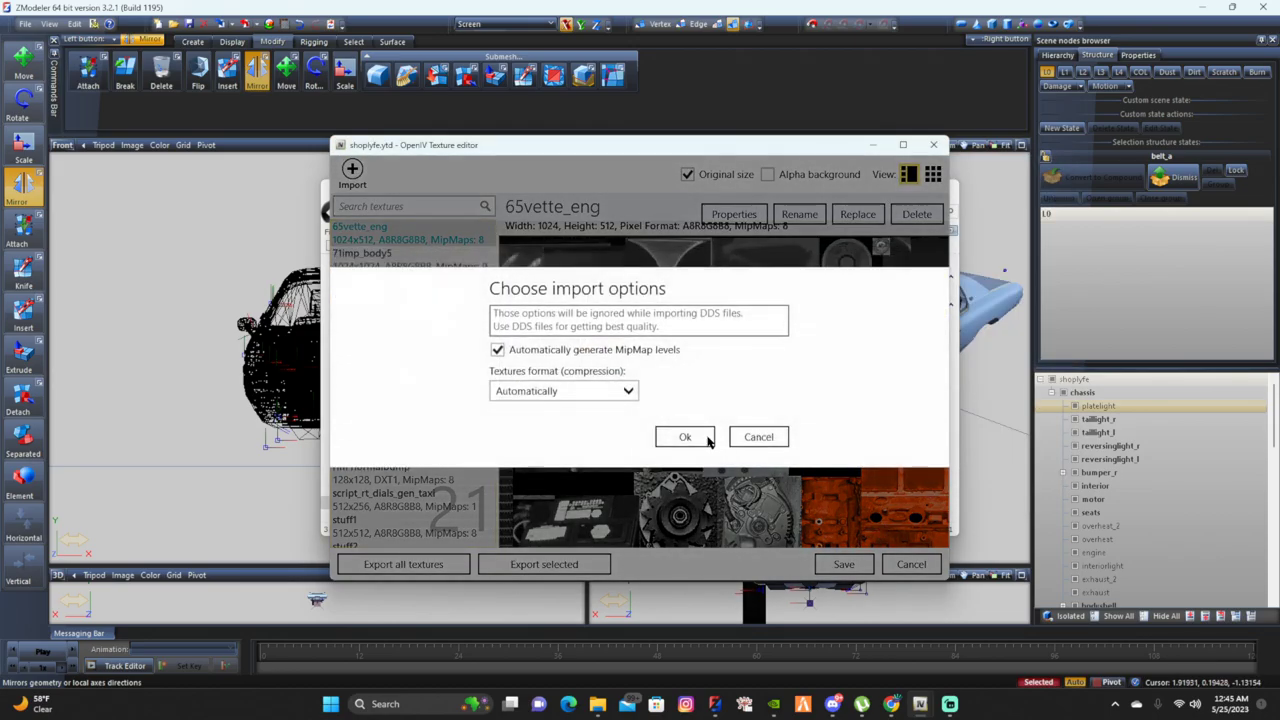
click(703, 446)
click(844, 564)
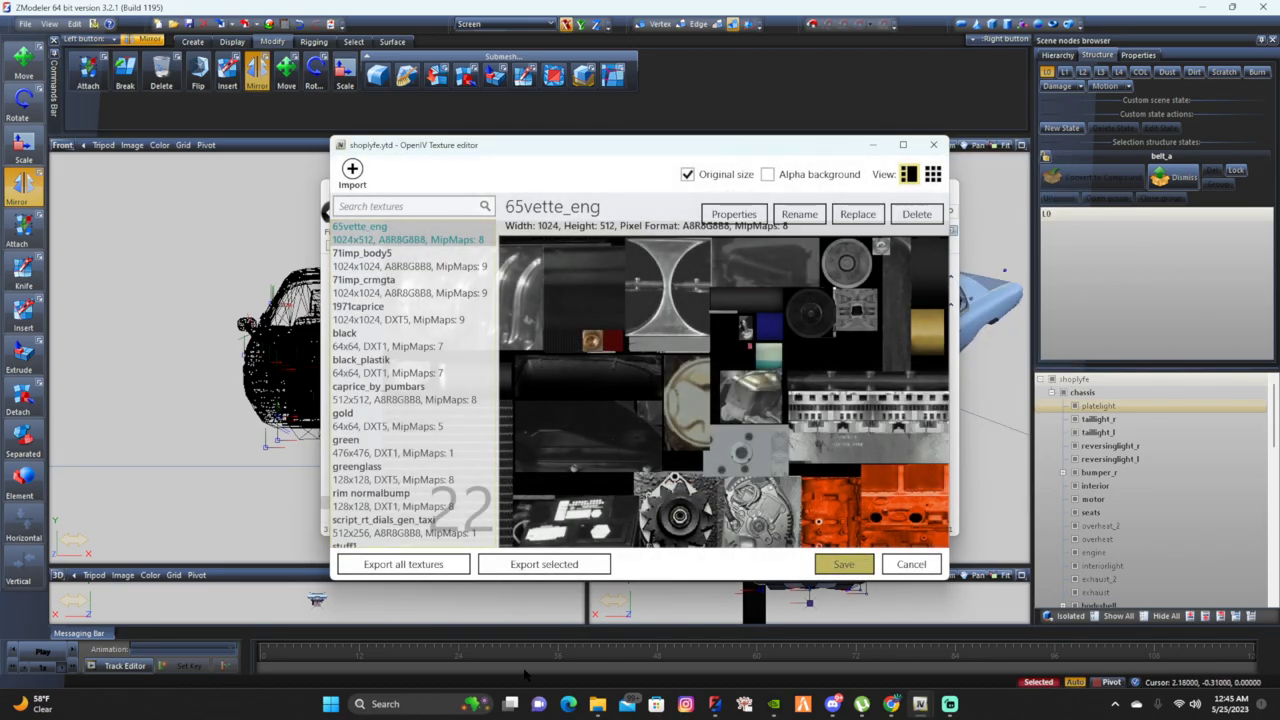
Search Windows for "rocks" and launch the Rockstar Games Launcher
click(420, 707)
text(rocks)
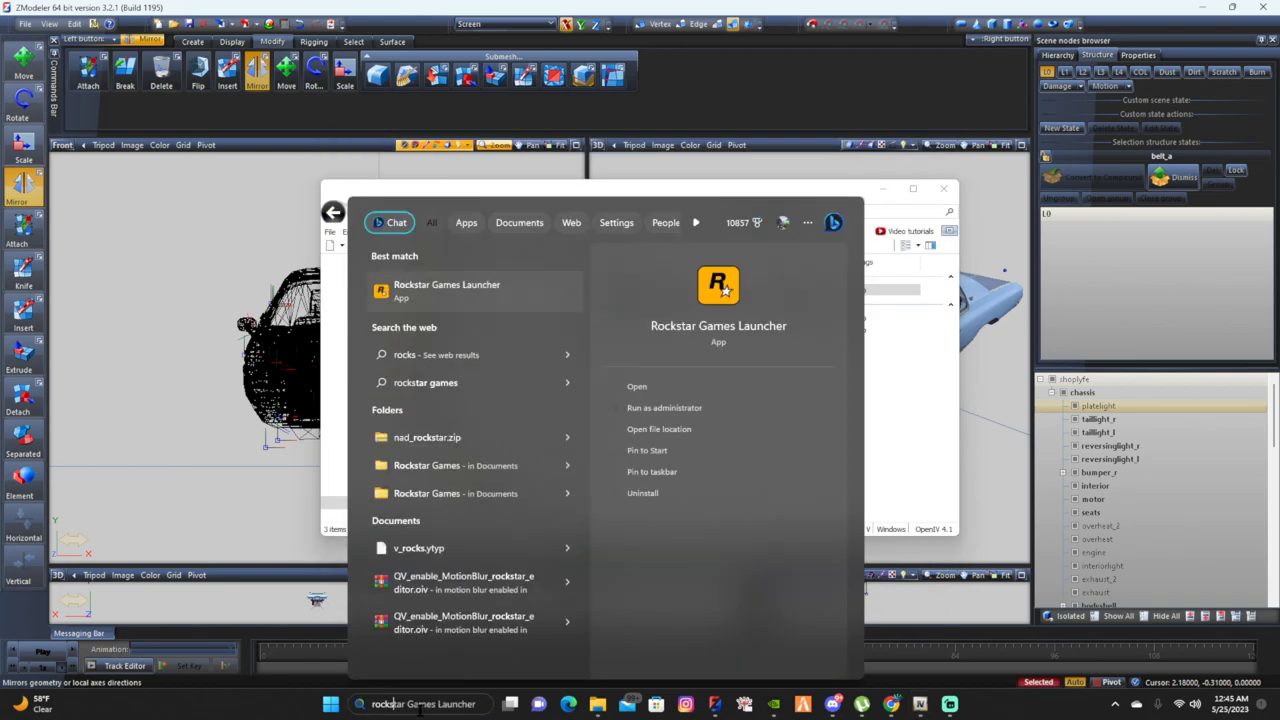
key(Escape)
click(1084, 392)
click(1076, 380)
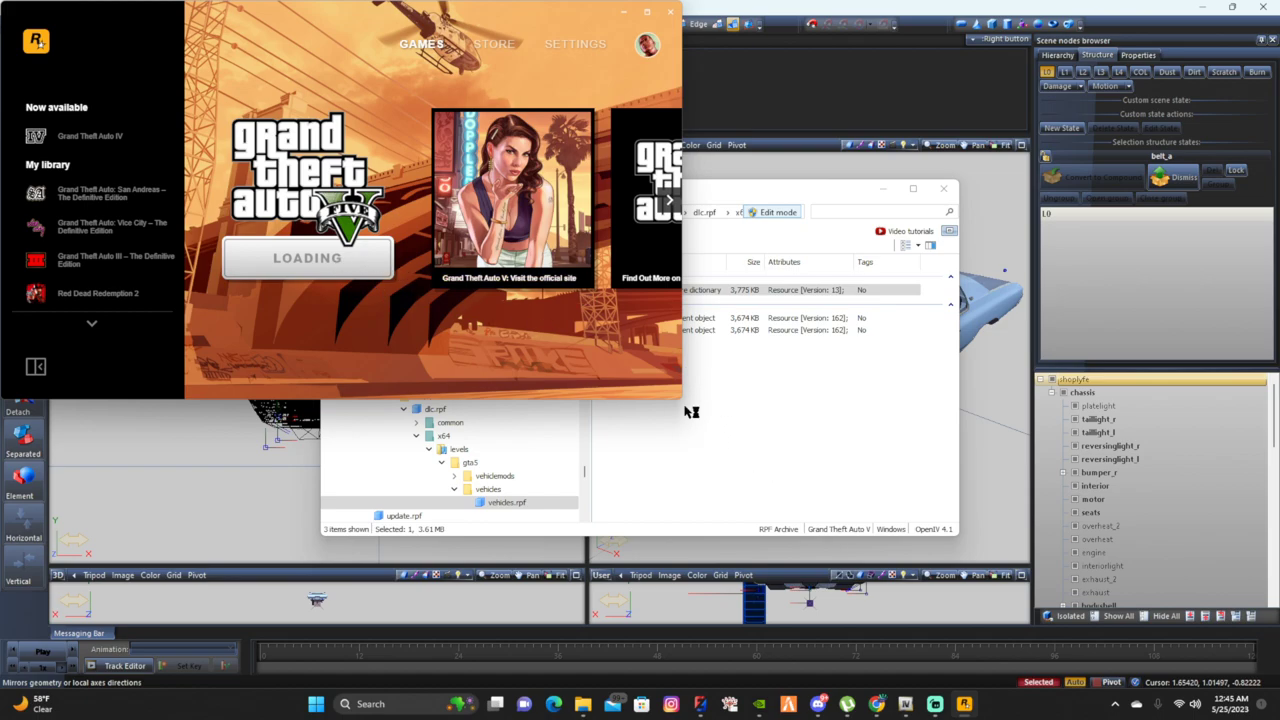
click(700, 703)
mouse_move(964, 703)
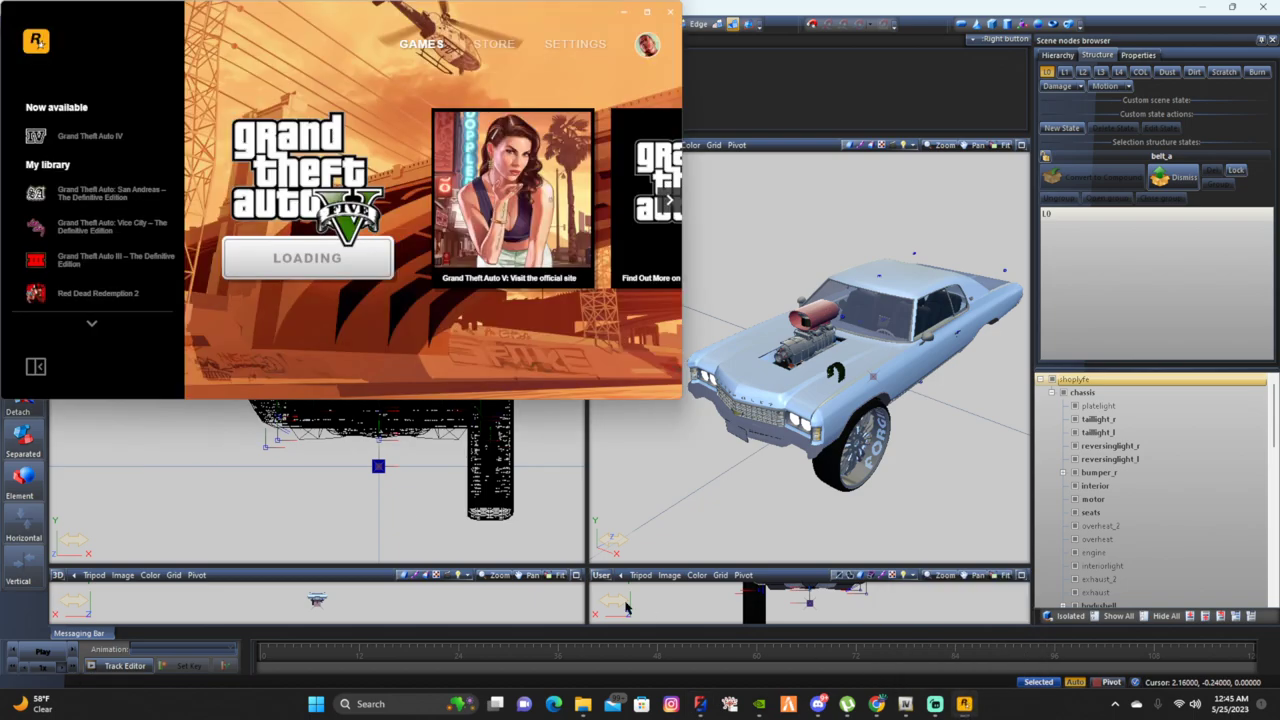
drag(282, 490, 546, 546)
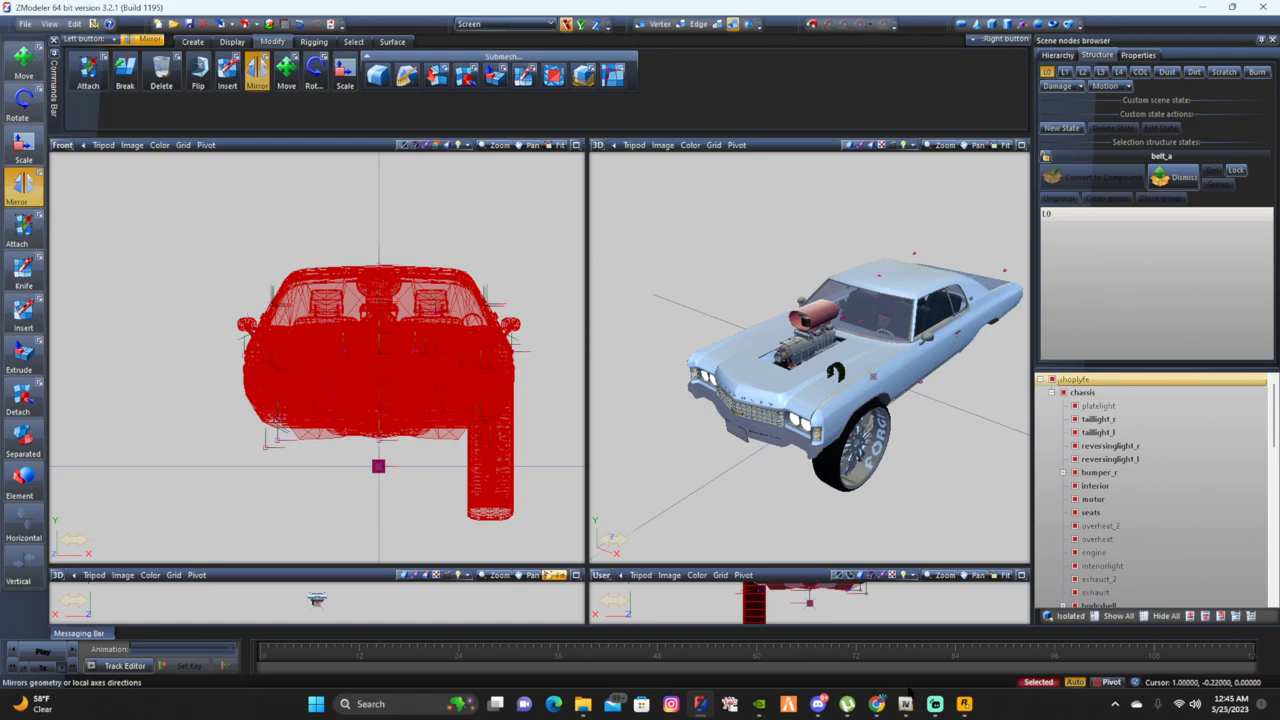
click(964, 704)
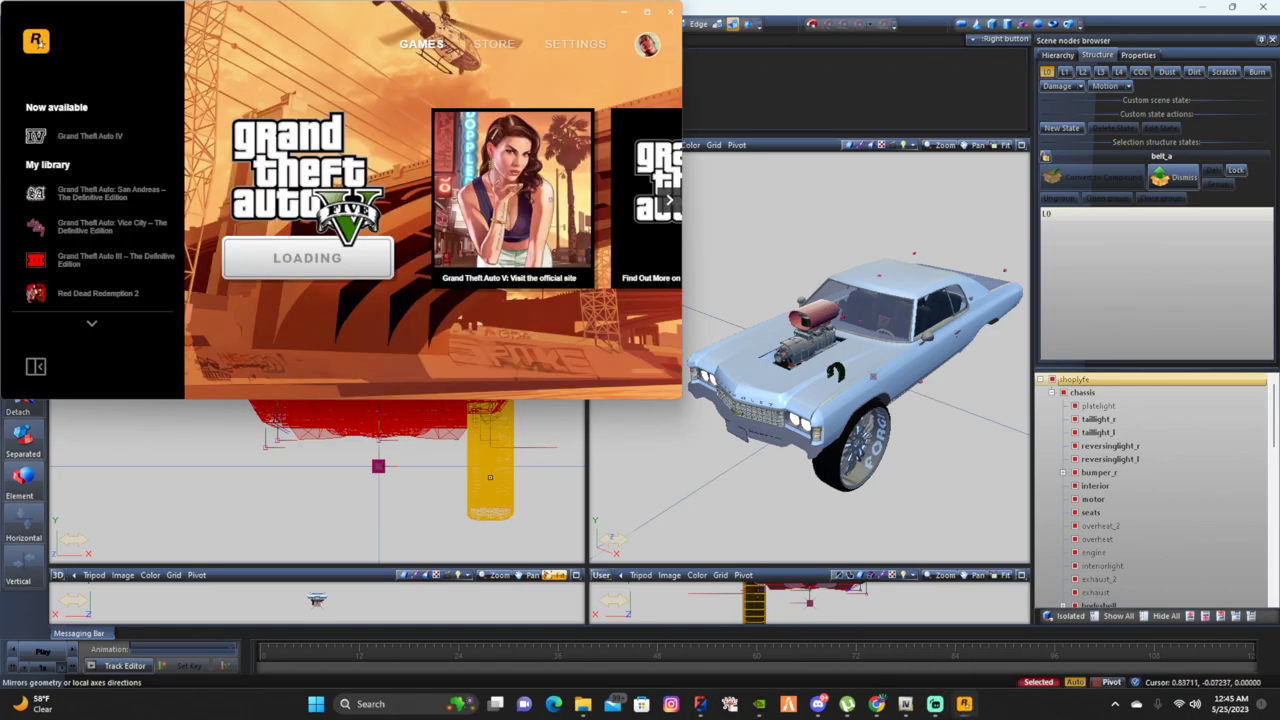
click(455, 520)
click(550, 547)
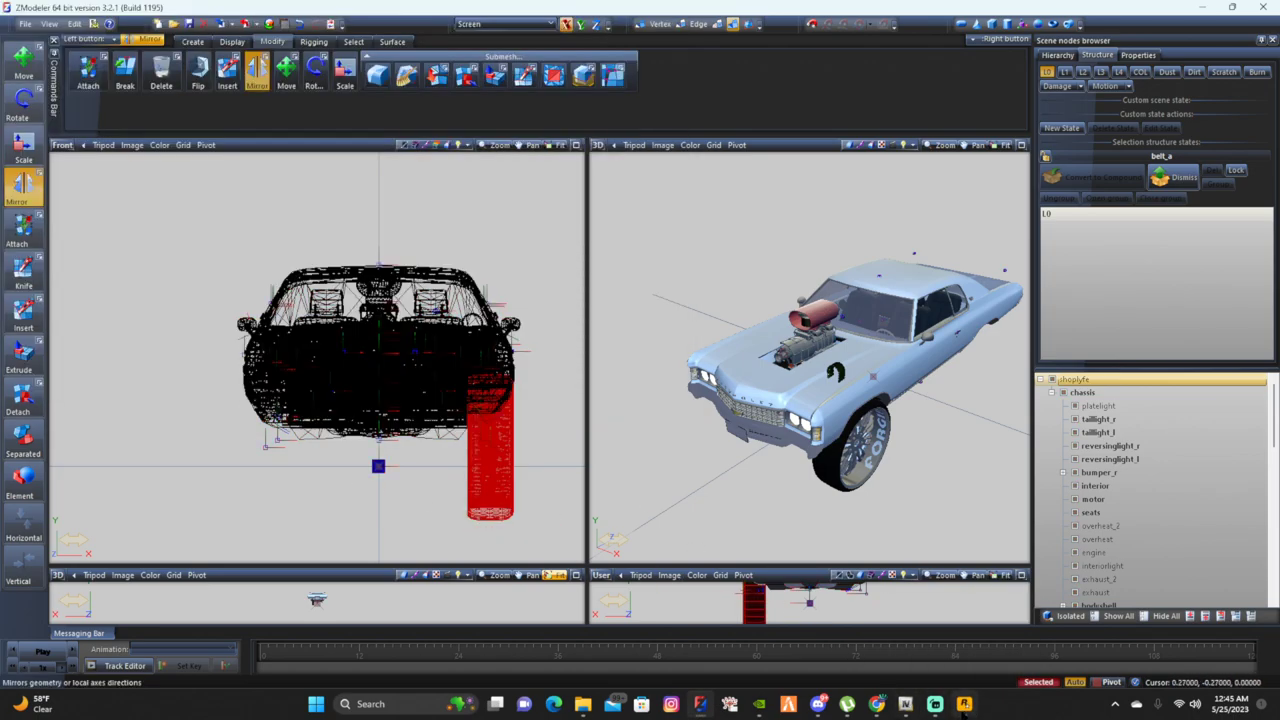
click(964, 704)
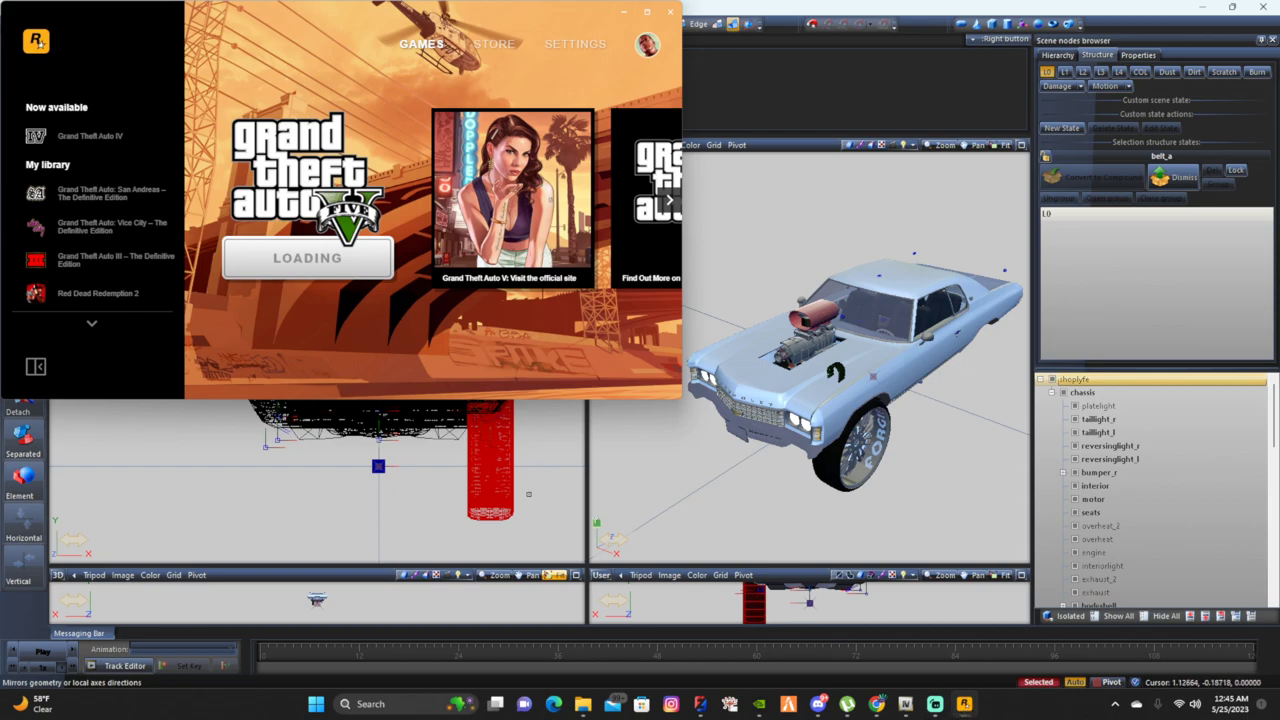
click(528, 491)
click(490, 515)
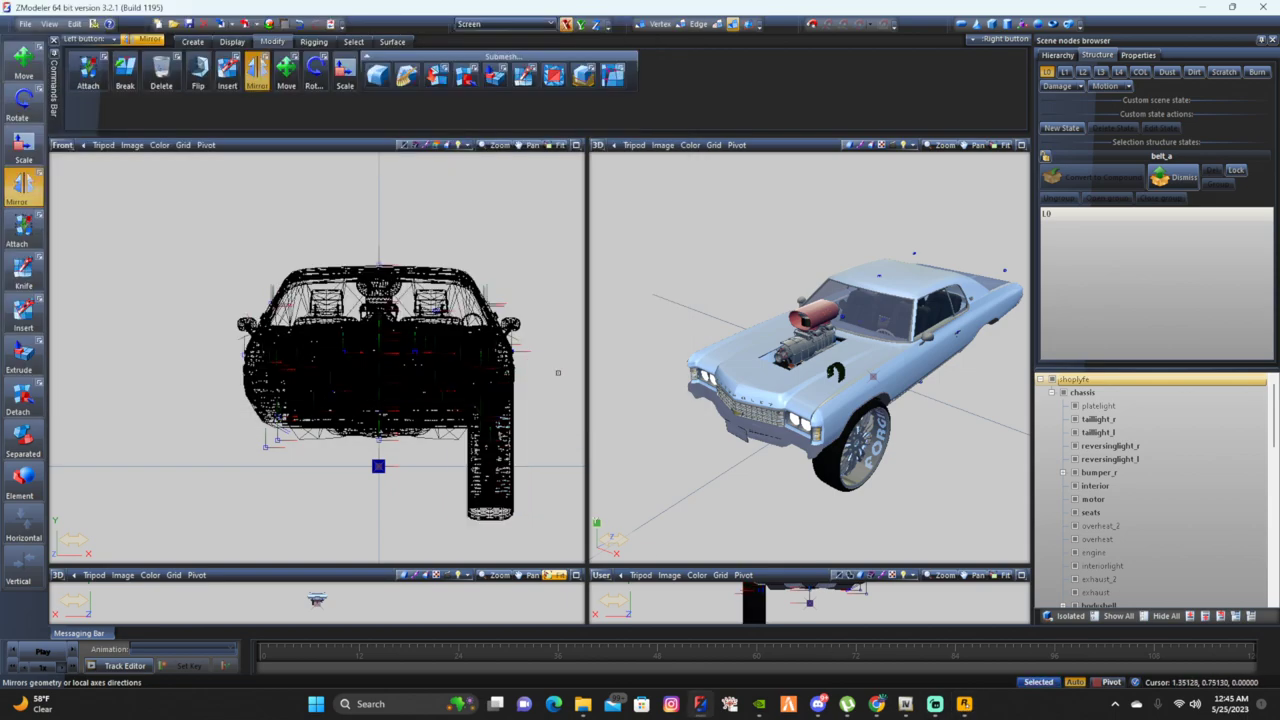
click(964, 704)
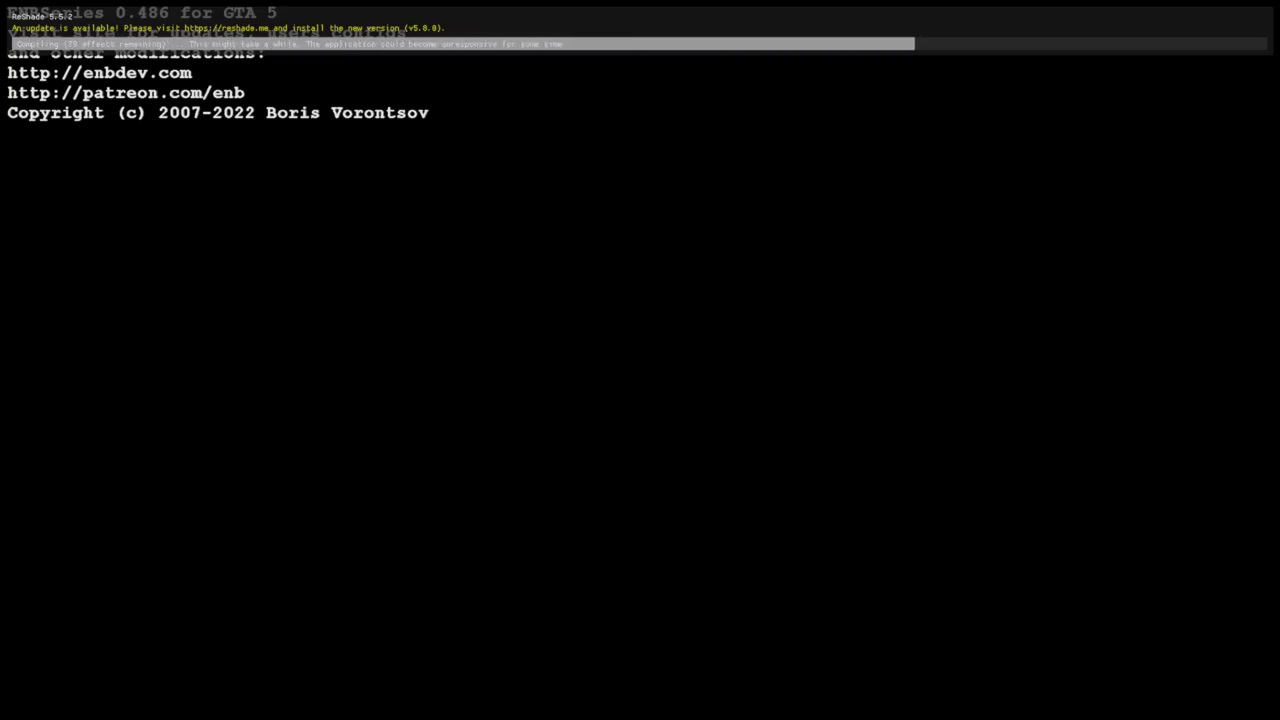
Quit Grand Theft Auto V and confirm leaving the game
key(alt+F4)
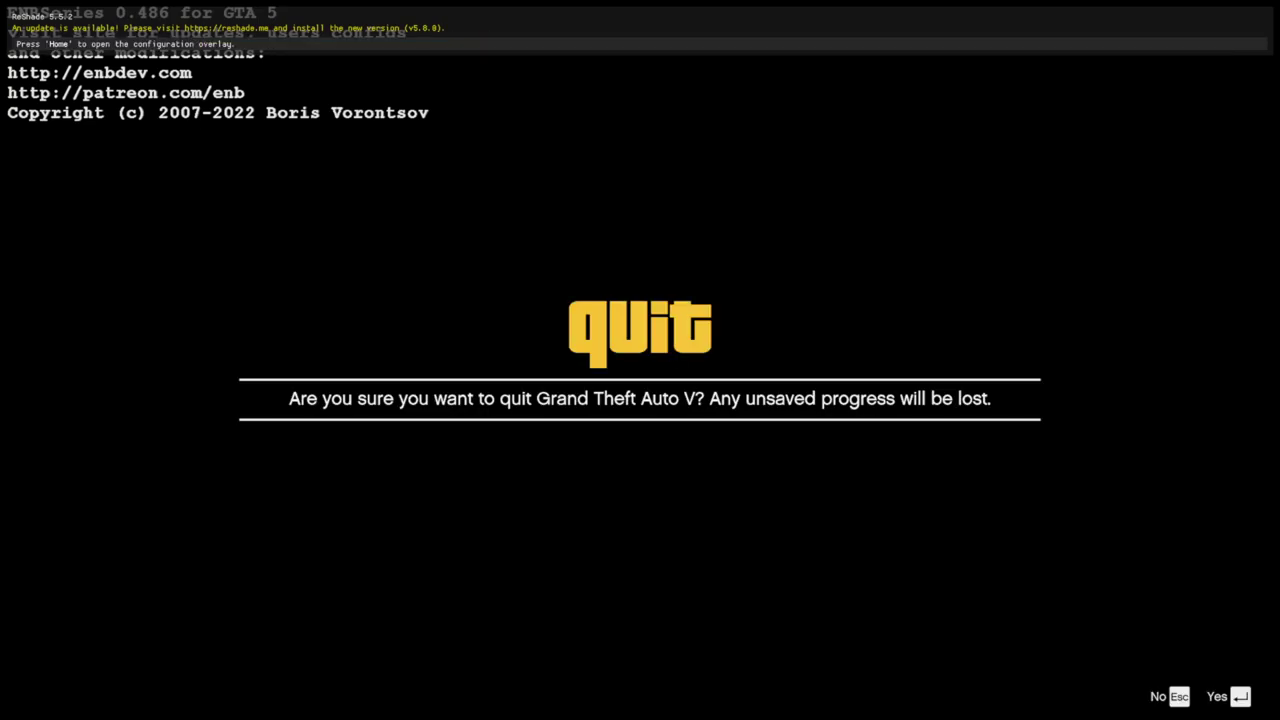
click(1242, 700)
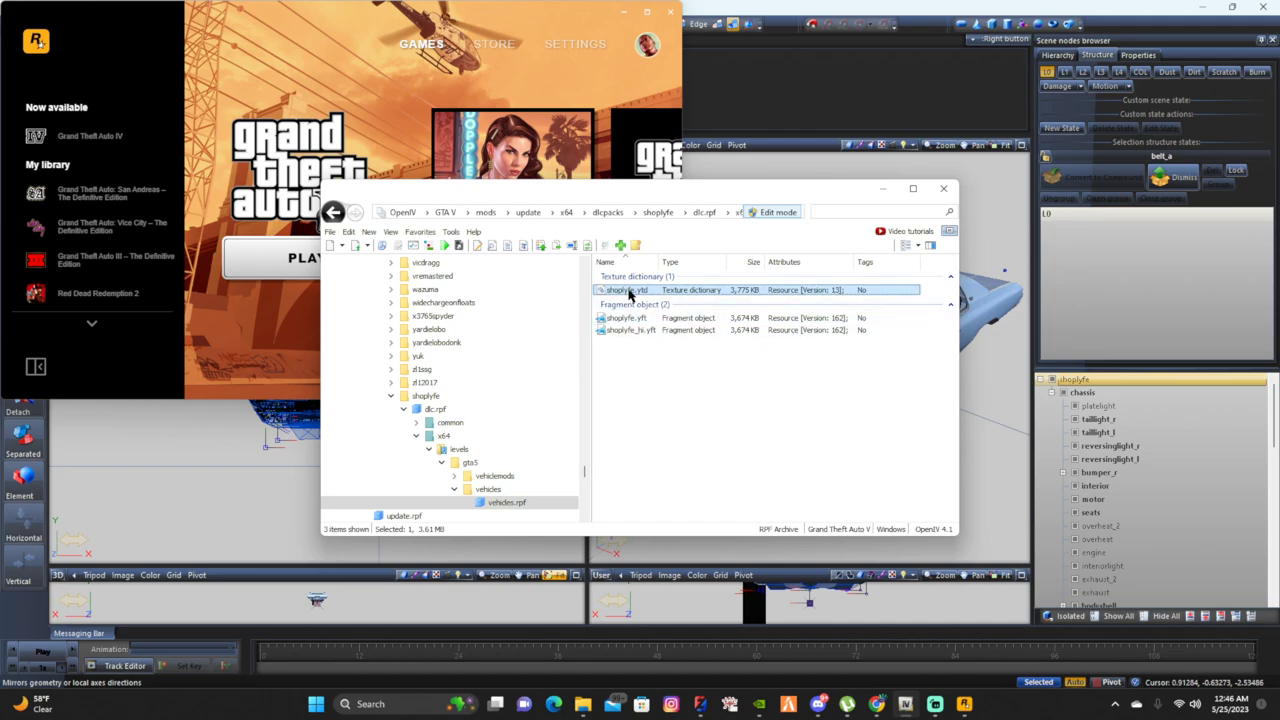
In OpenIV, copy the base name of shoplyfe.ytd in vehicles.rpf and go to the mods\update folder
right_click(628, 291)
click(660, 334)
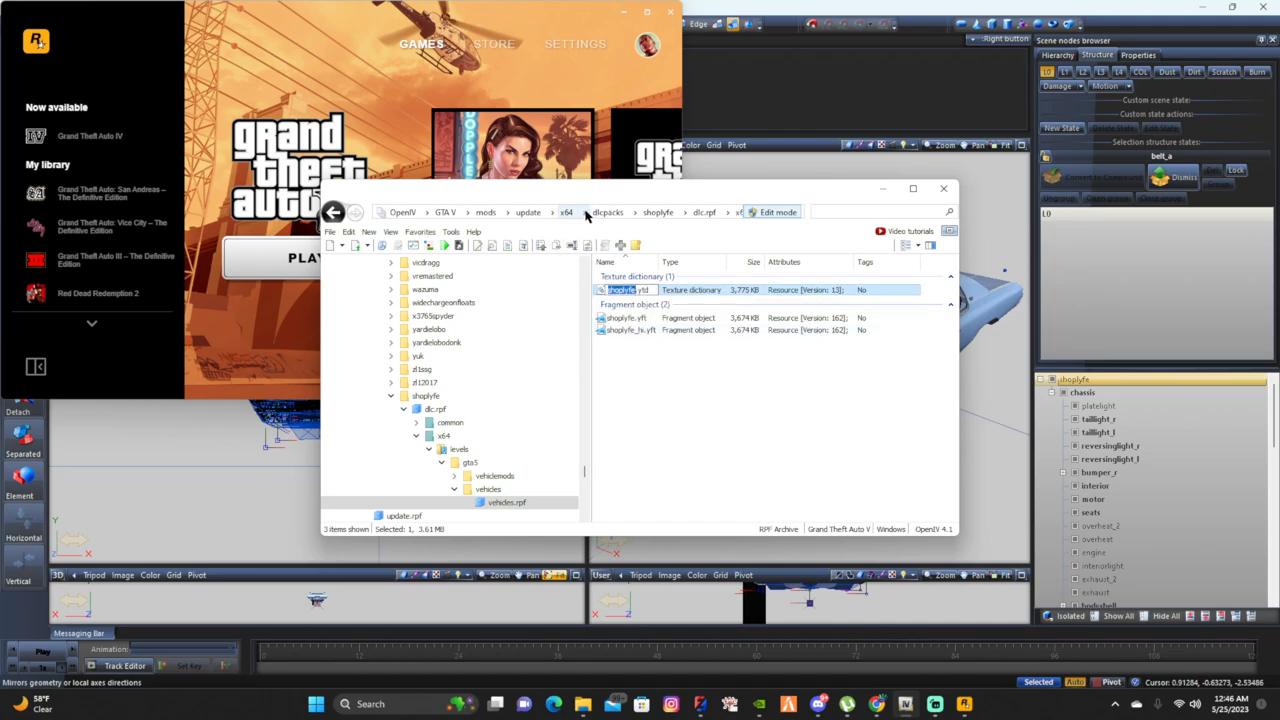
click(528, 212)
click(628, 318)
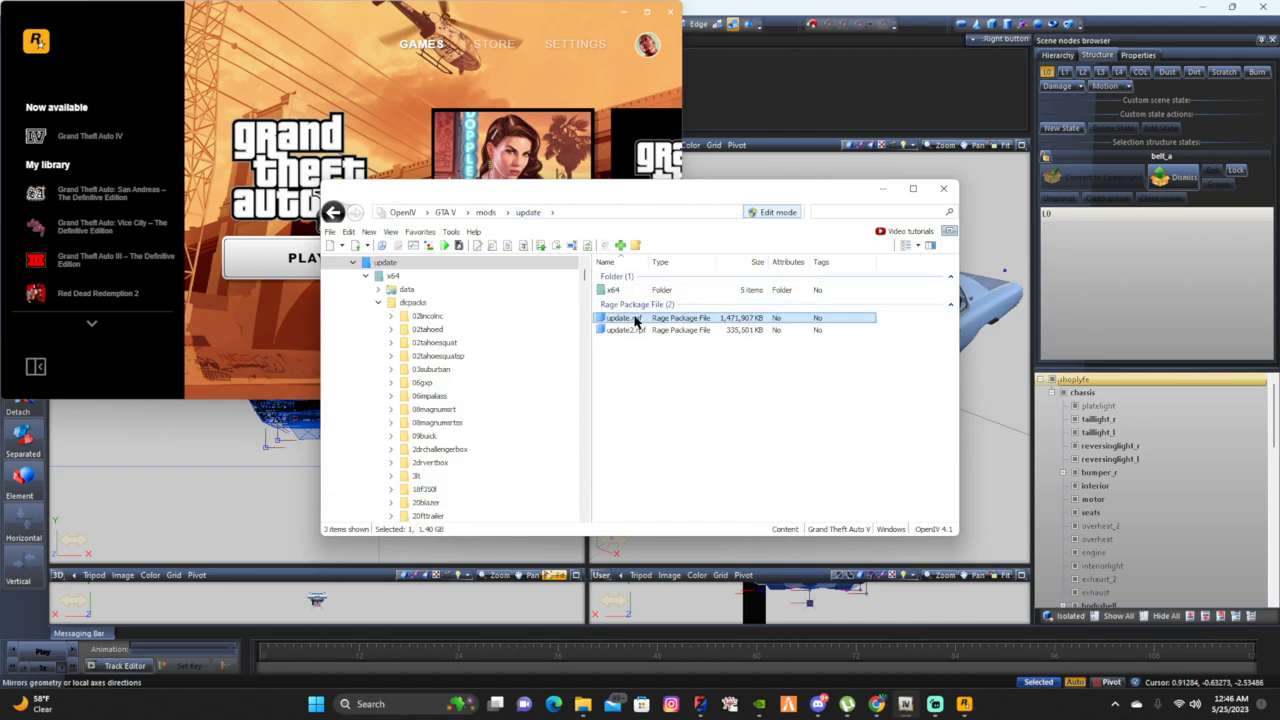
double_click(628, 318)
click(333, 212)
double_click(612, 290)
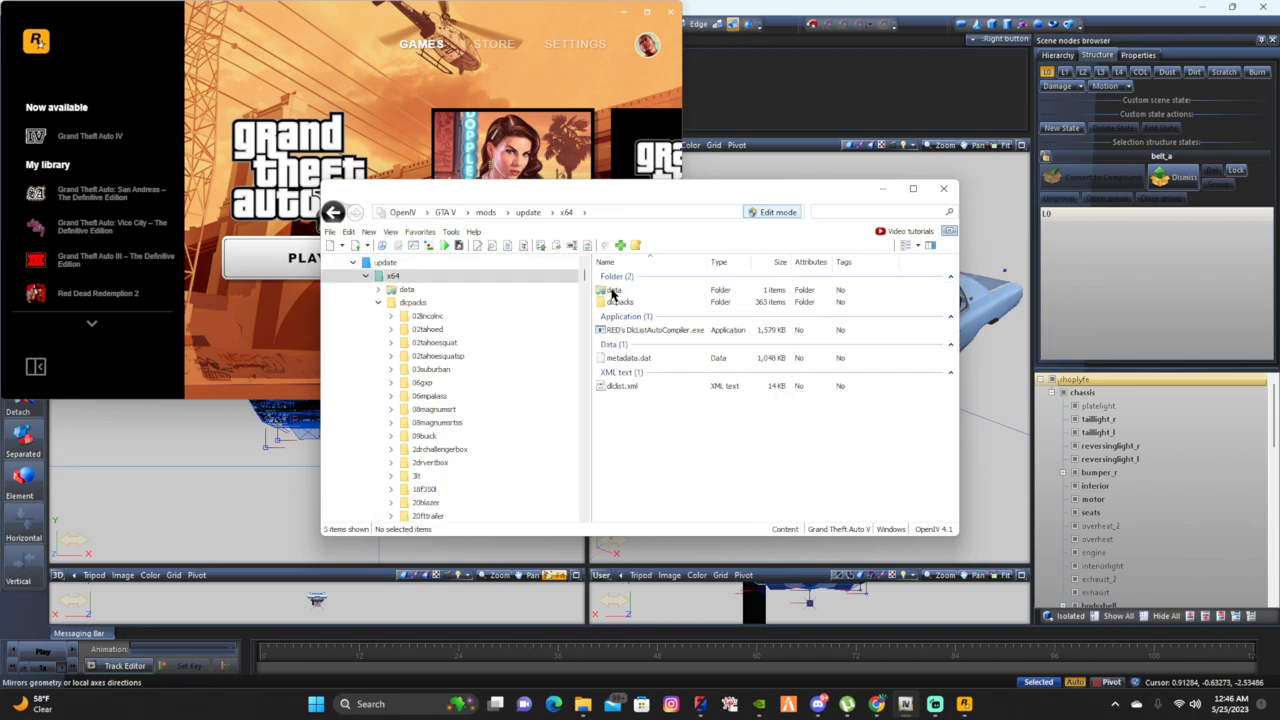
double_click(628, 301)
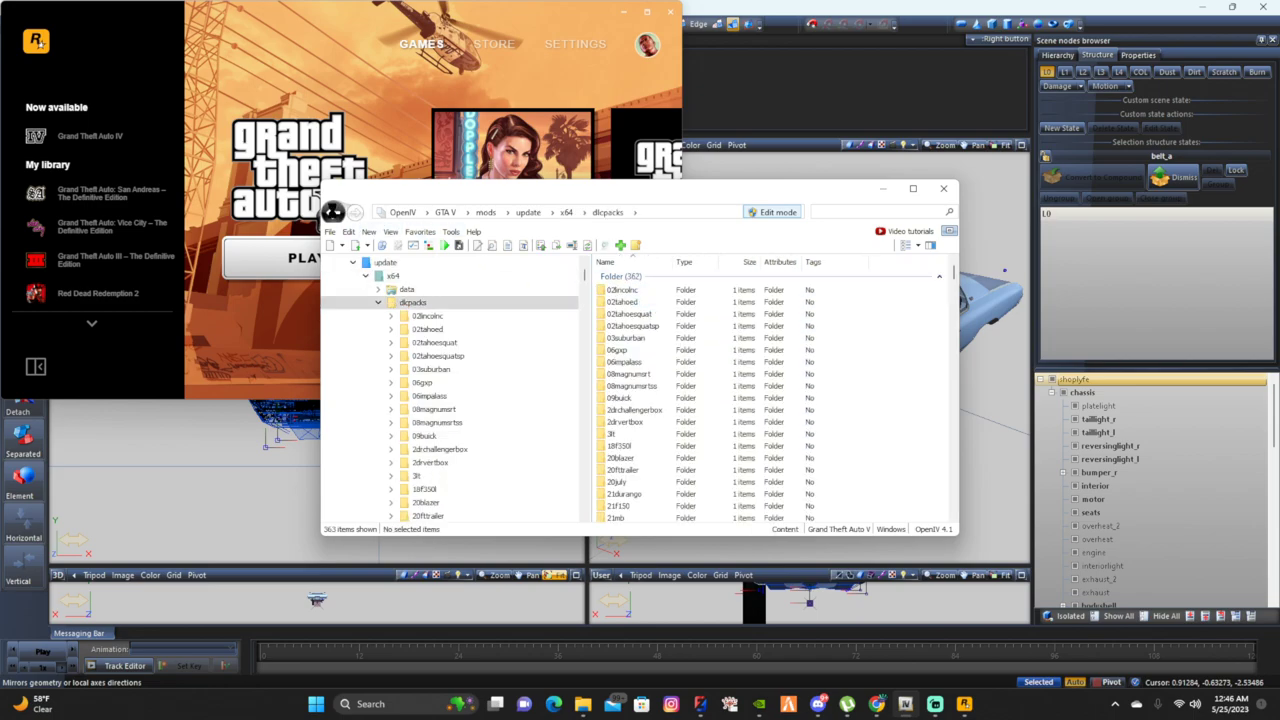
click(333, 212)
click(333, 212)
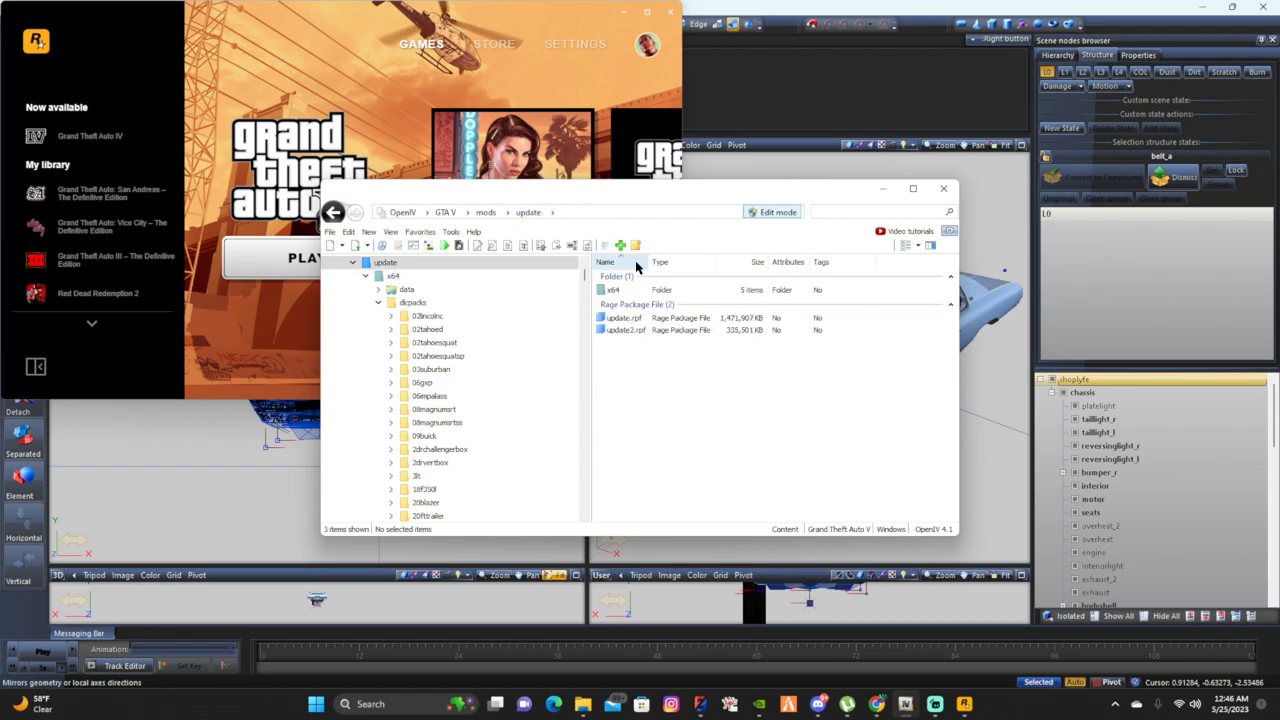
double_click(621, 318)
double_click(630, 313)
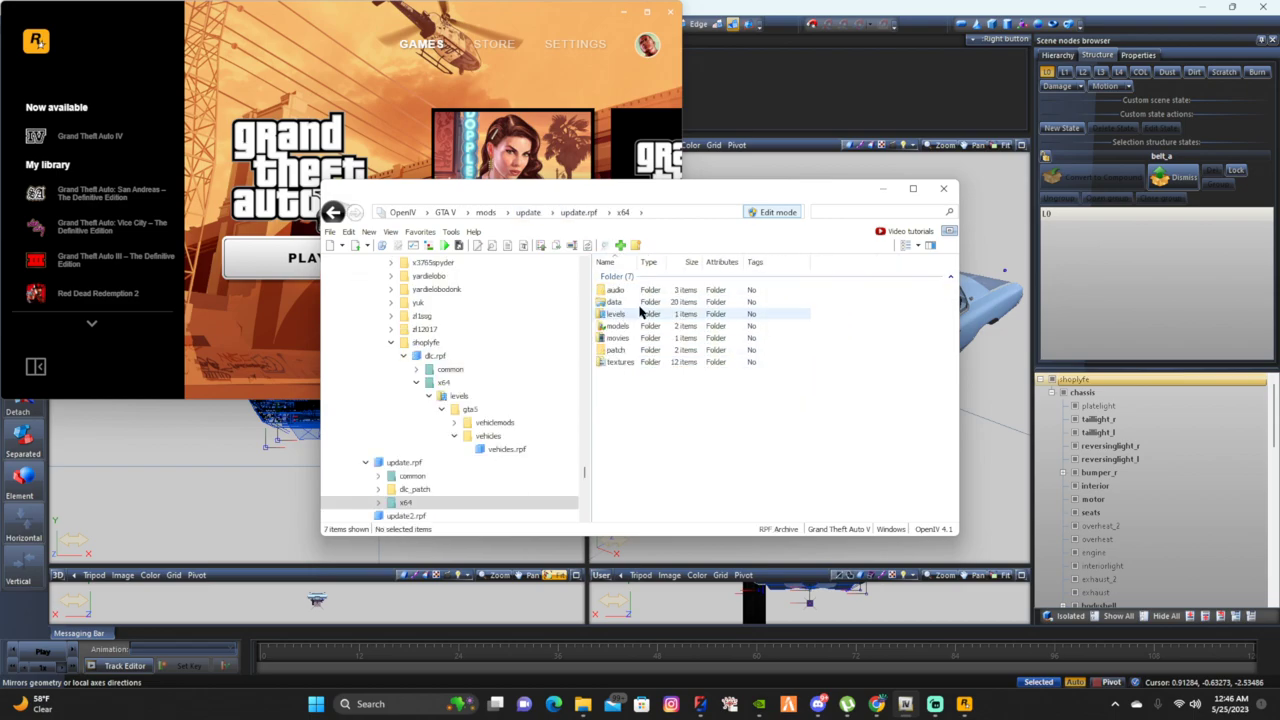
click(528, 212)
Open dlclist.xml from the common\data folder of update.rpf for editing
click(625, 318)
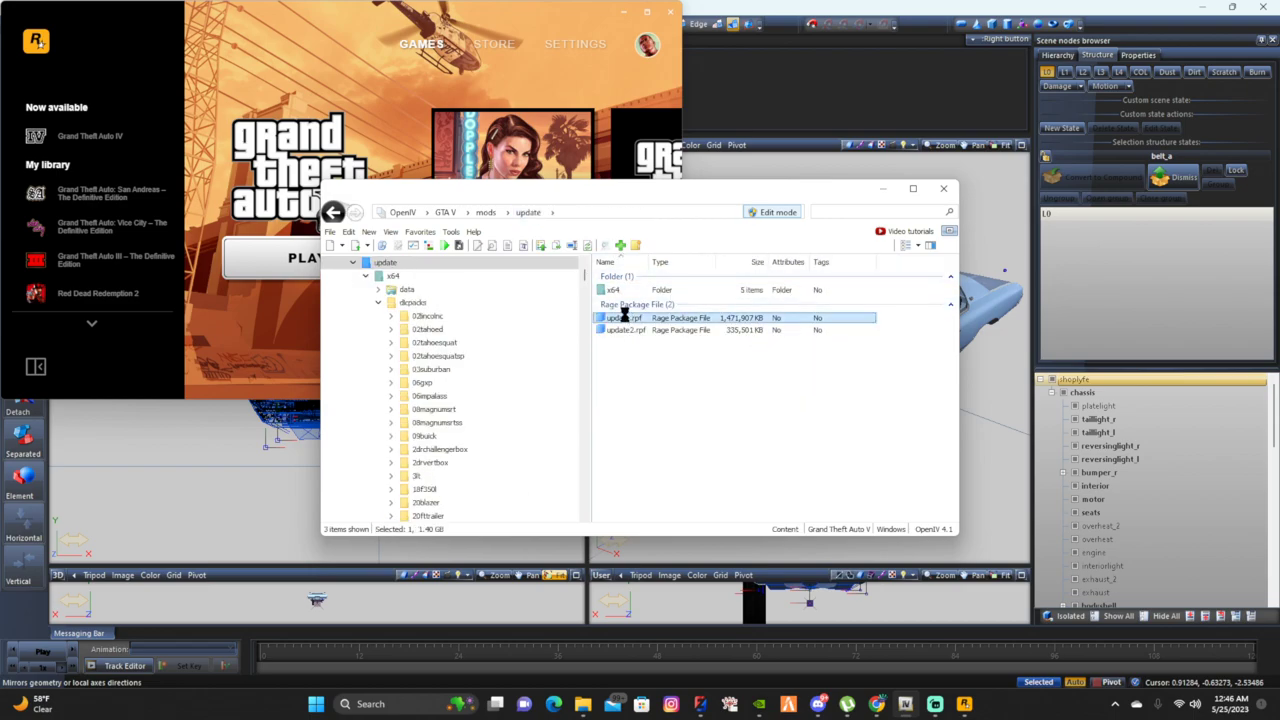
double_click(625, 318)
double_click(610, 289)
double_click(610, 289)
scroll(670, 437, down, 5)
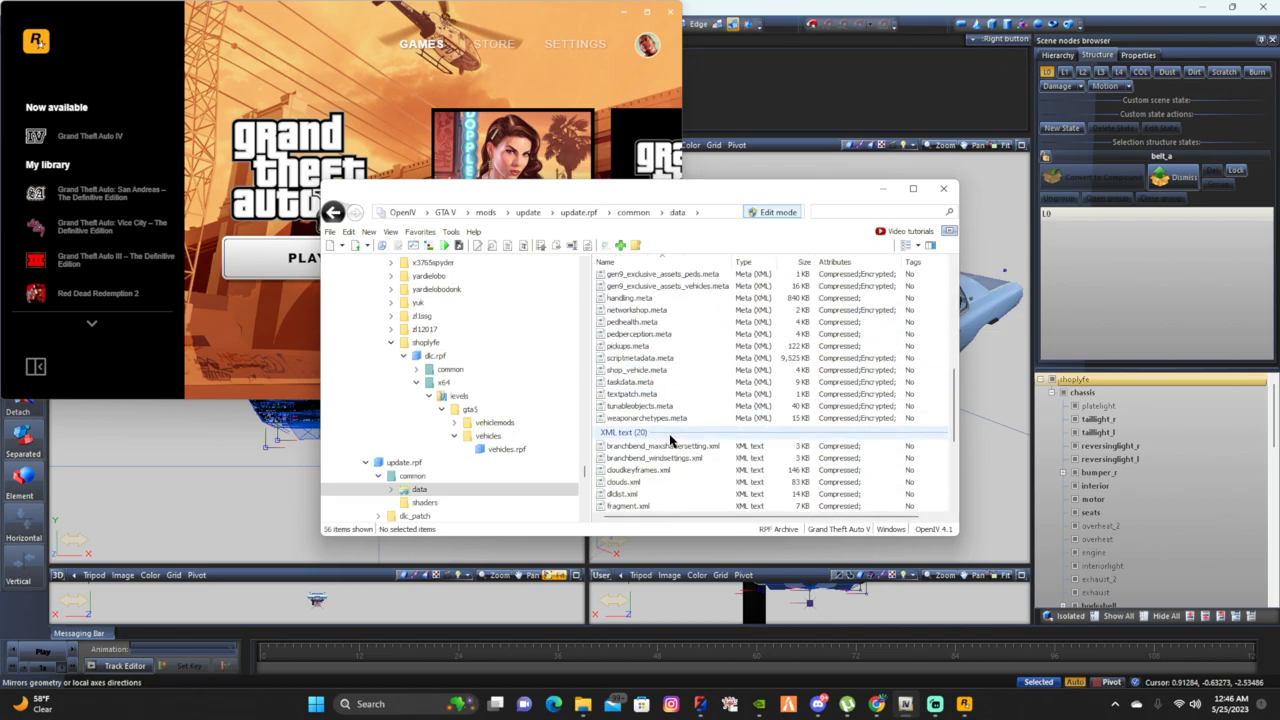
right_click(620, 494)
click(645, 310)
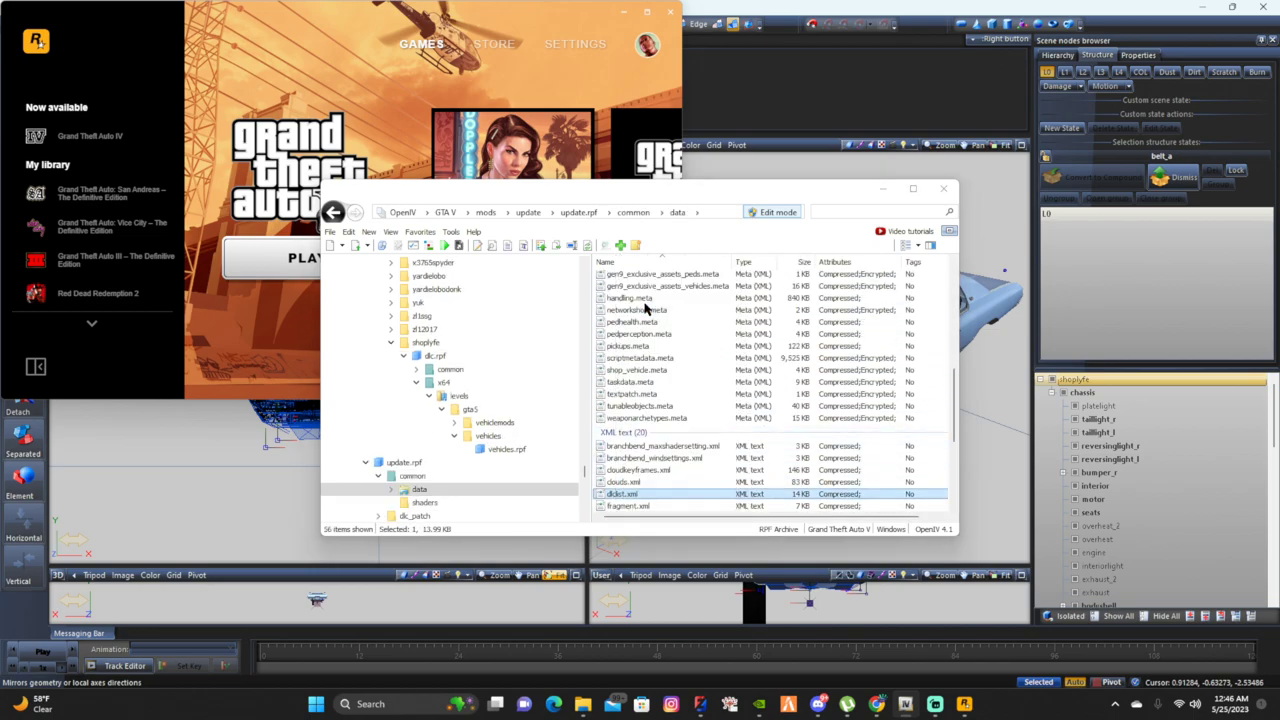
Add the entry <Item>dlcpacks:/shoplyfe/</Item> after the smacksilv86 item at the end of dlclist.xml and save the file
scroll(654, 420, down, 20)
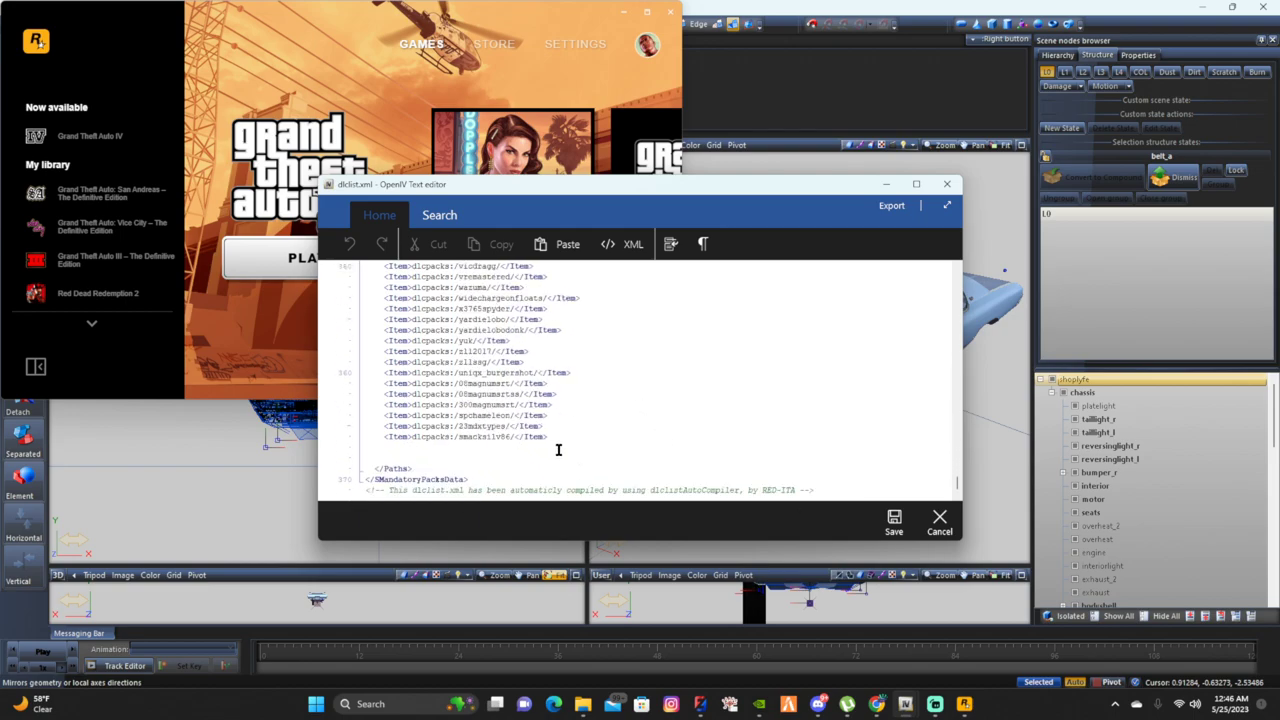
key(Return)
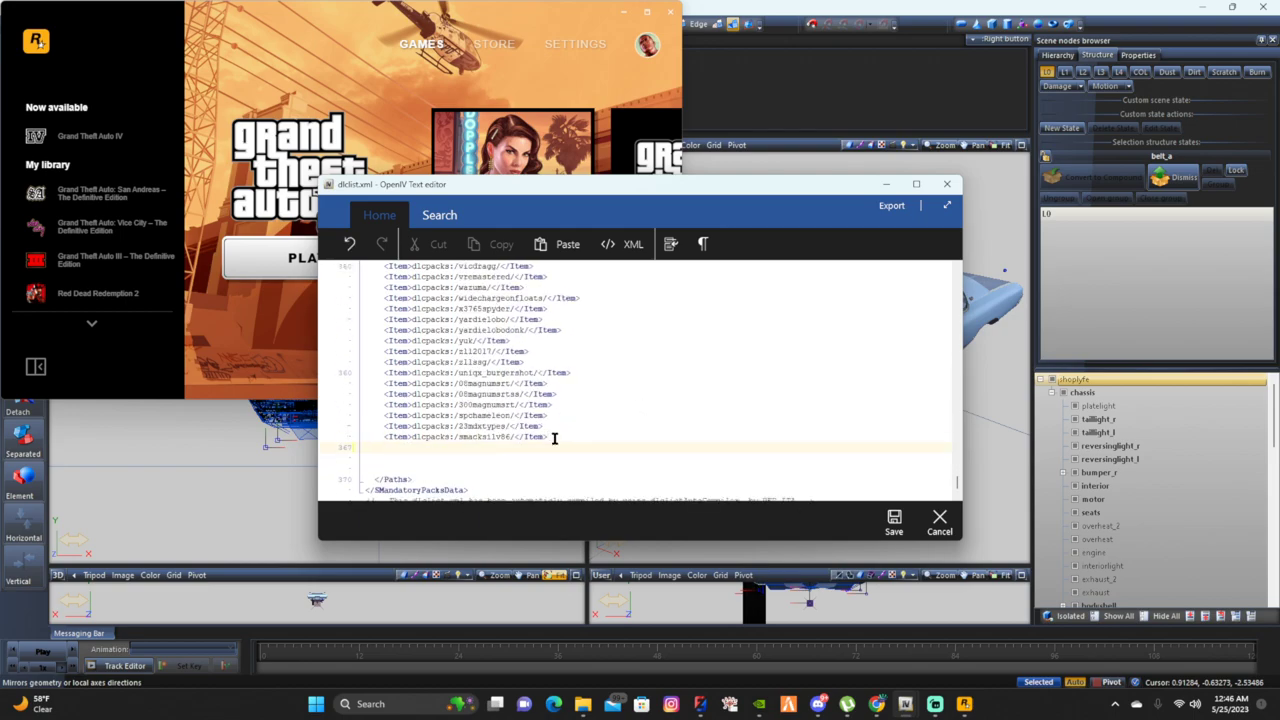
drag(530, 437, 508, 436)
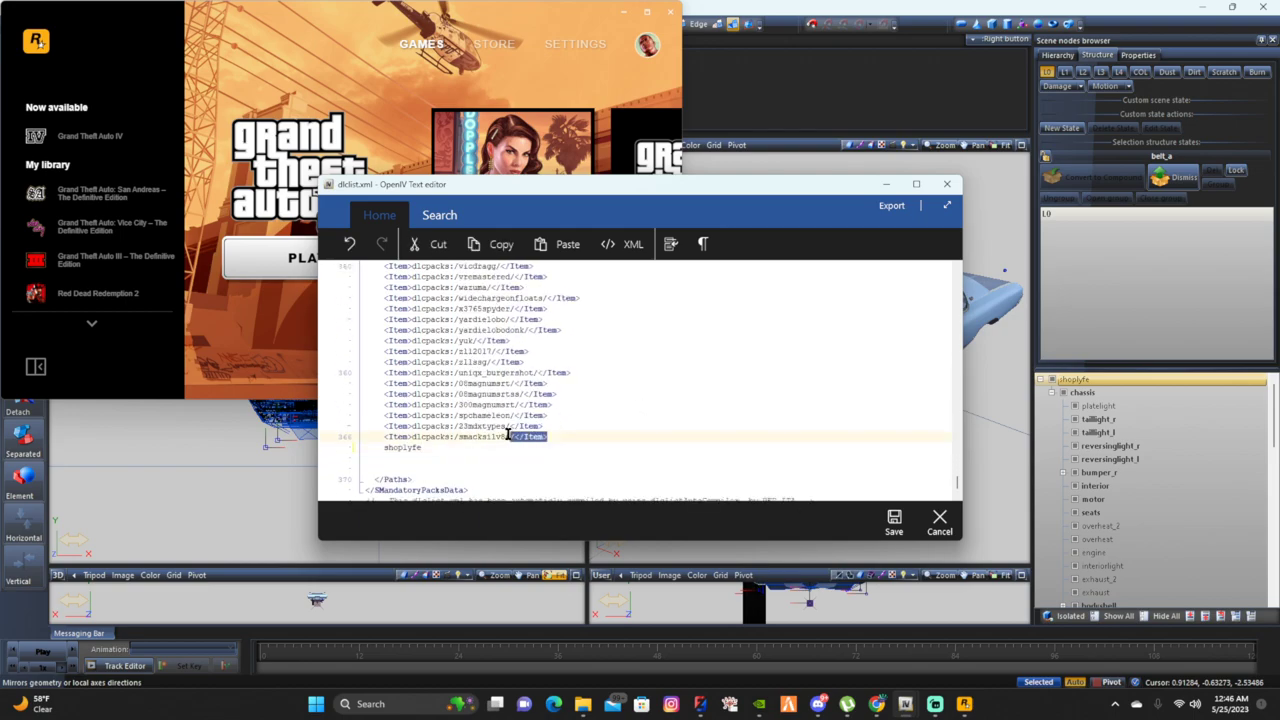
click(430, 448)
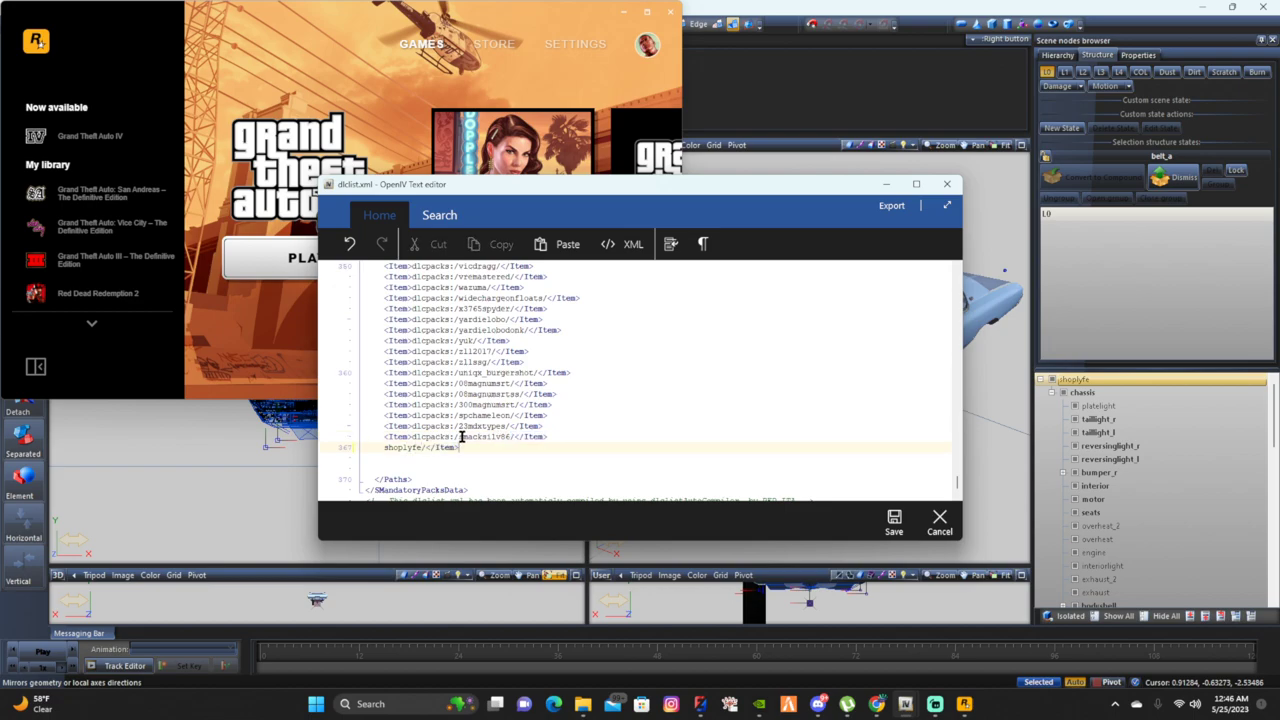
drag(456, 437, 383, 440)
key(ctrl+c)
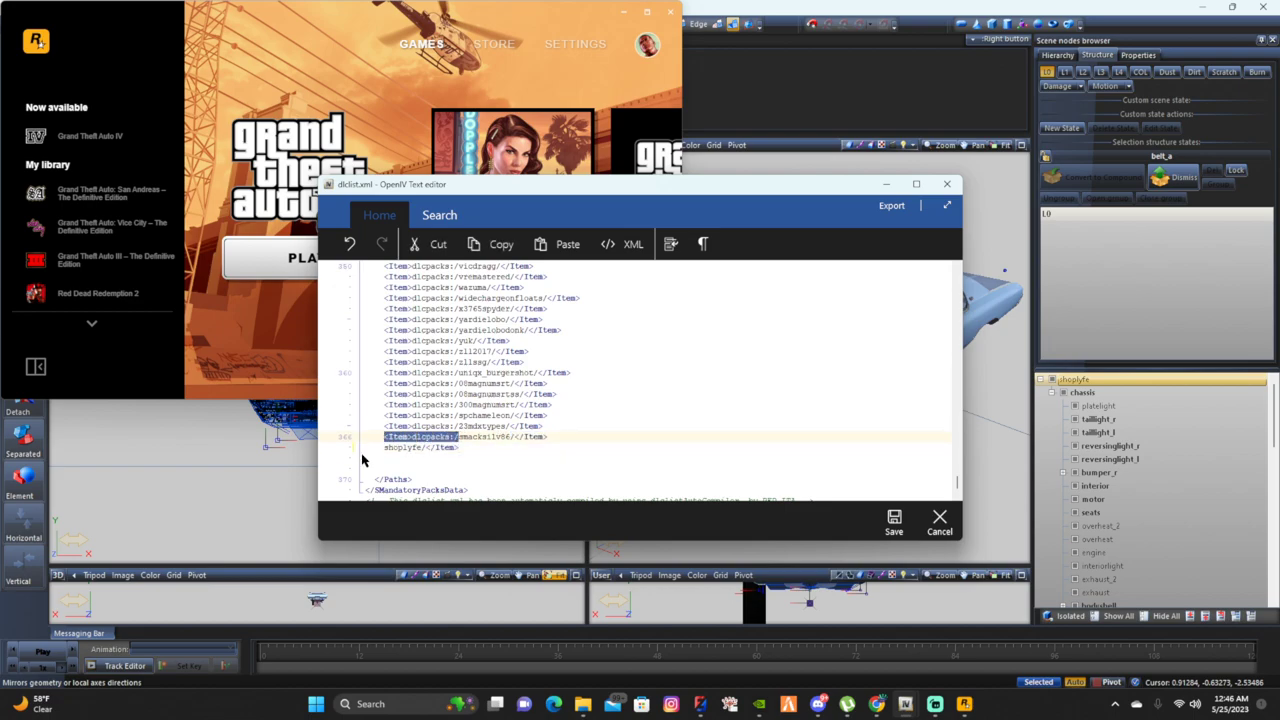
click(381, 454)
key(ctrl+v)
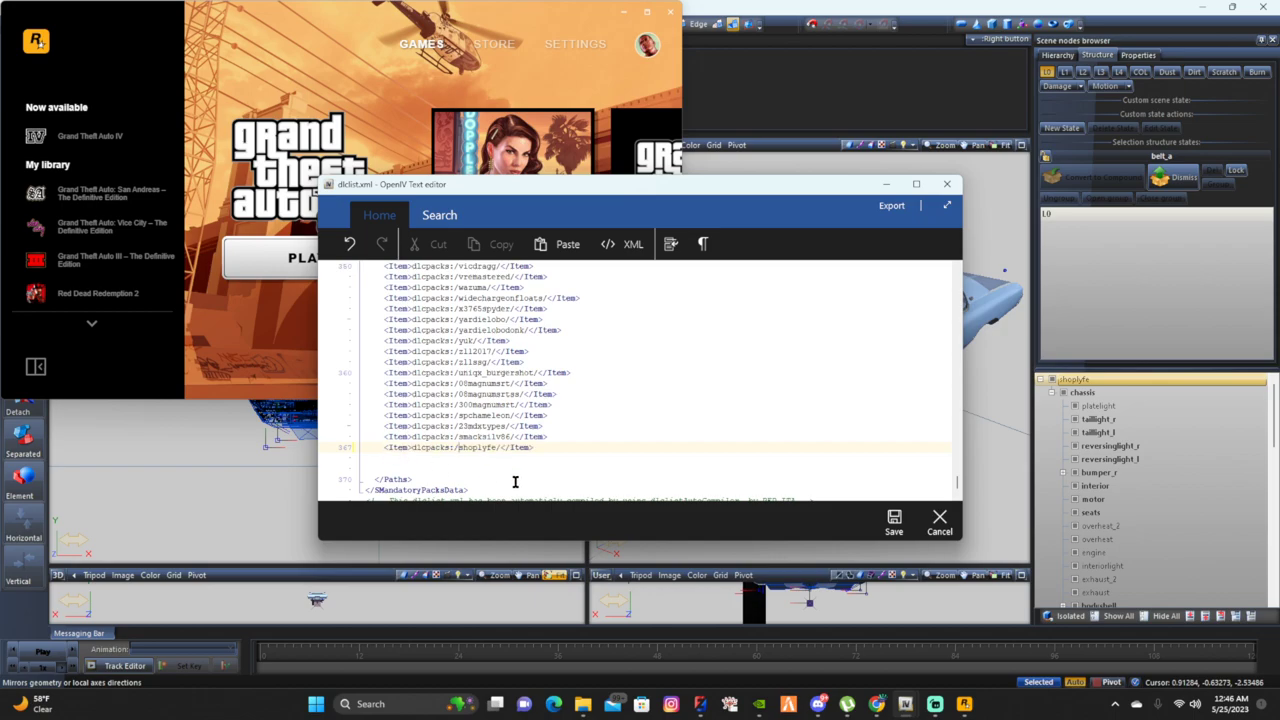
click(890, 526)
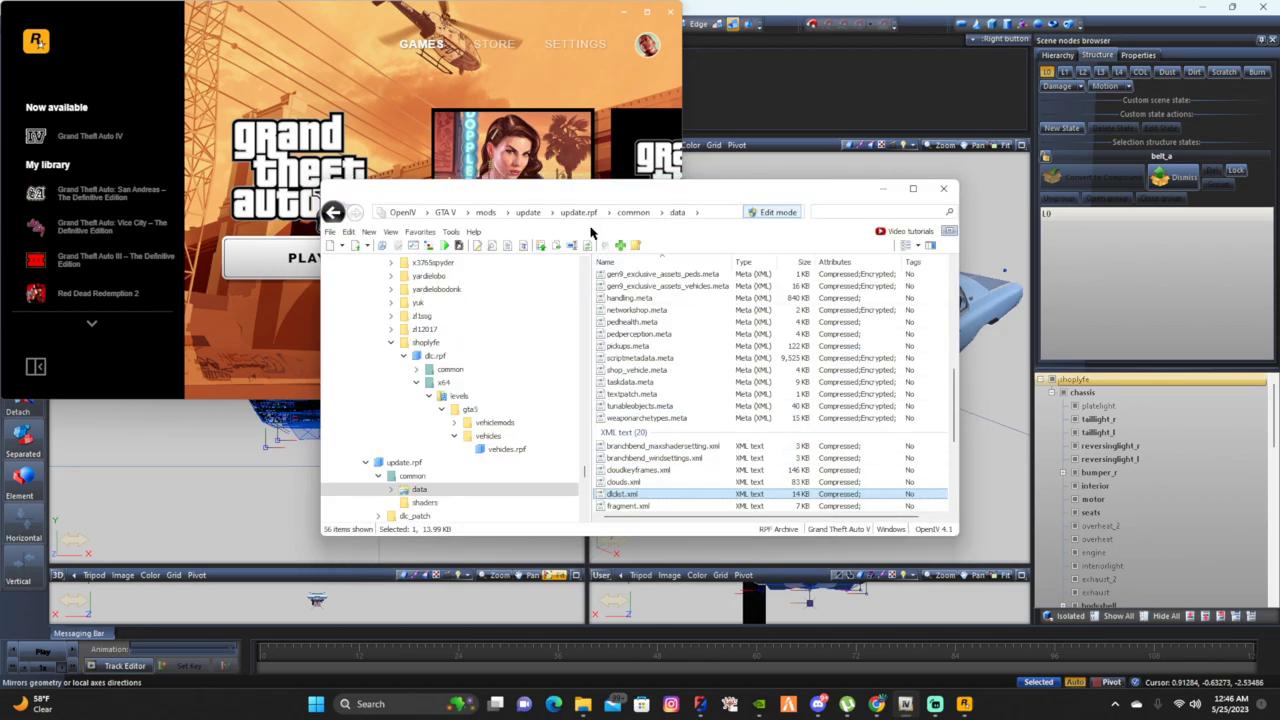
Launch Grand Theft Auto V from the Rockstar Games Launcher
click(296, 255)
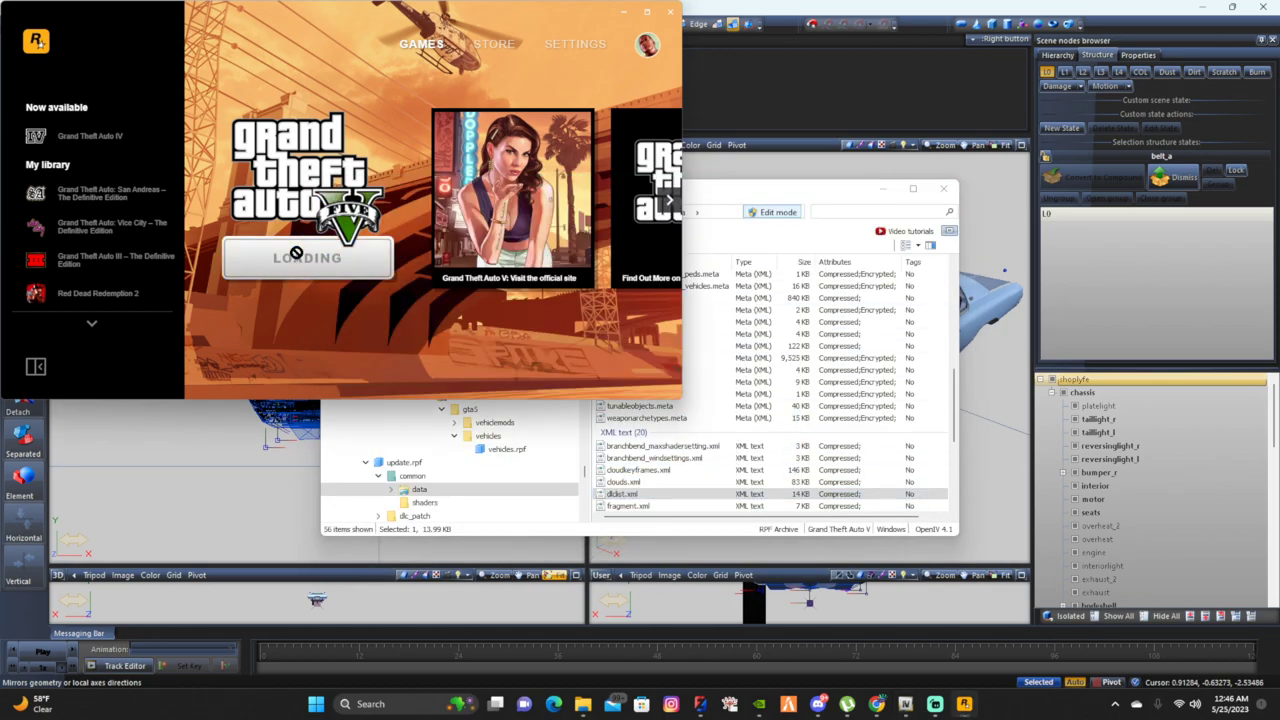